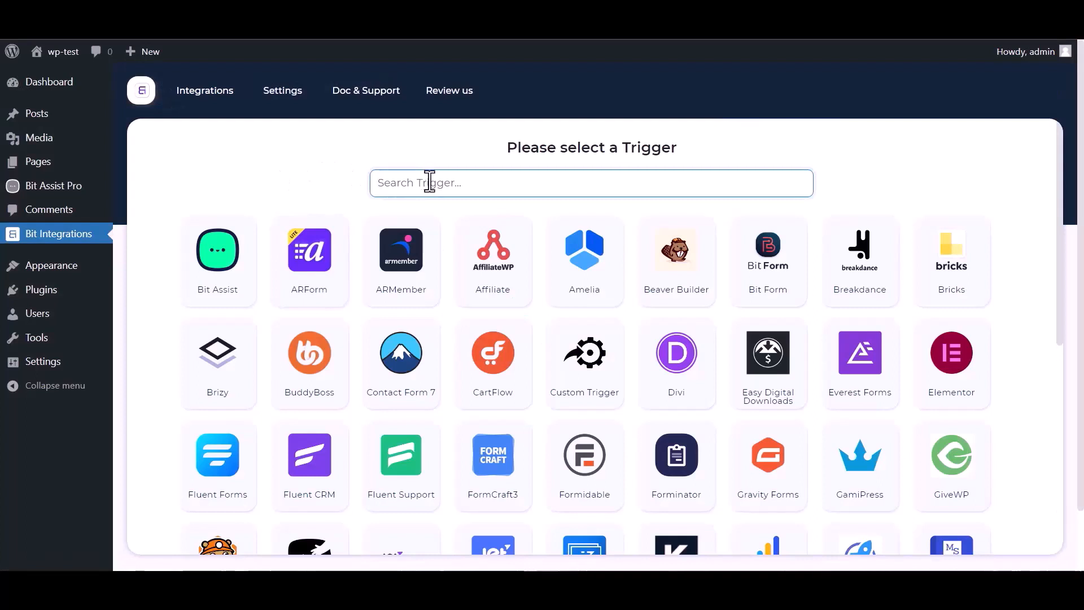
# Step: Pick Bit Assist as the Bit Integrations trigger and copy its generated webhook URL
pyautogui.write('bit')
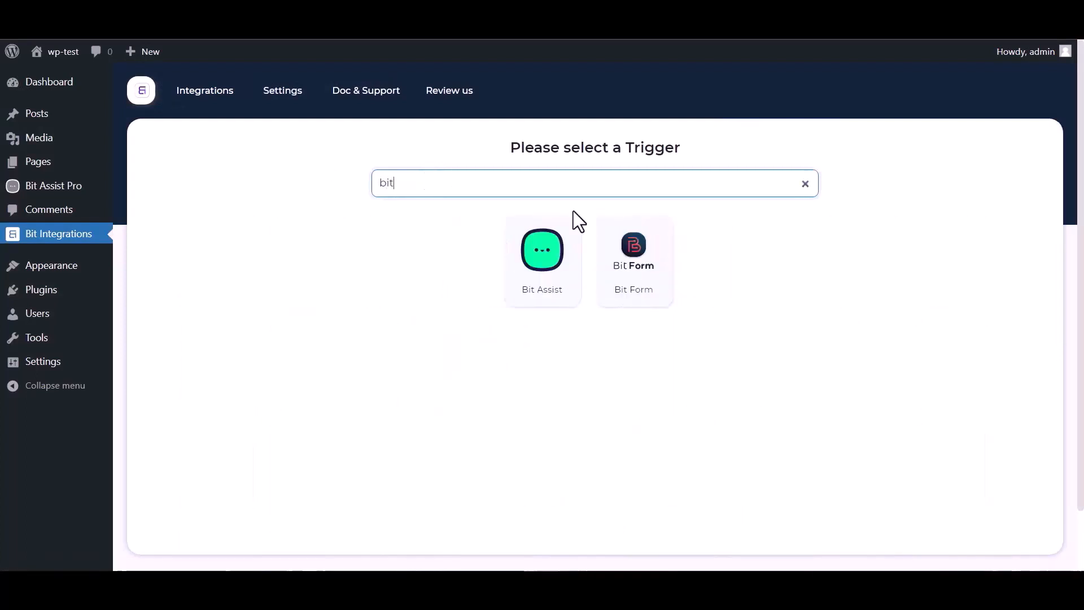
pyautogui.click(528, 278)
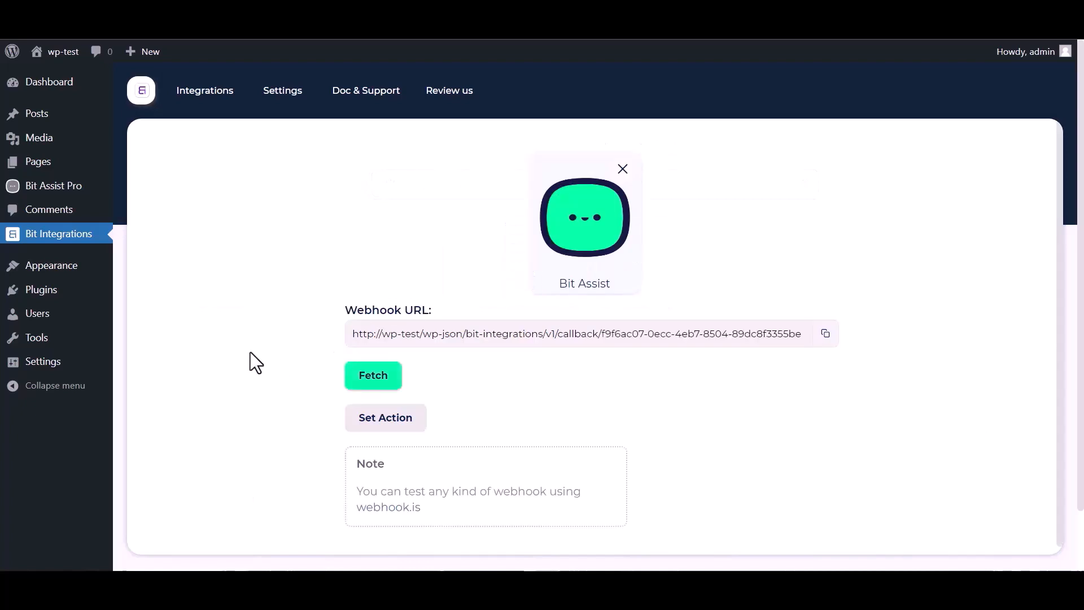
pyautogui.click(825, 334)
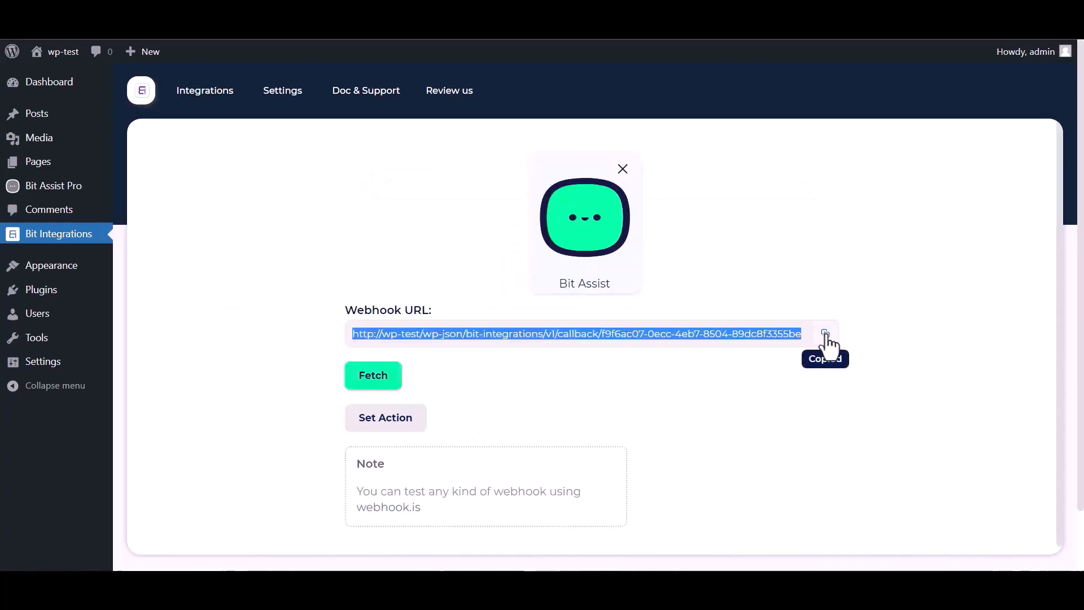
pyautogui.click(373, 385)
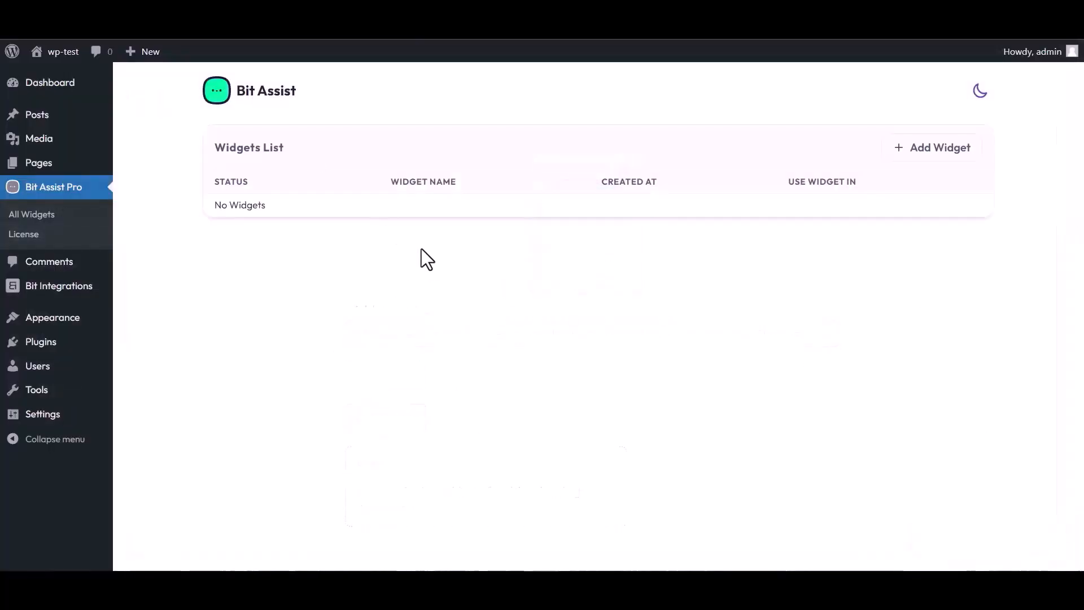
# Step: Create a widget named 'Bit Integrations' and open it in the widget editor
pyautogui.click(935, 149)
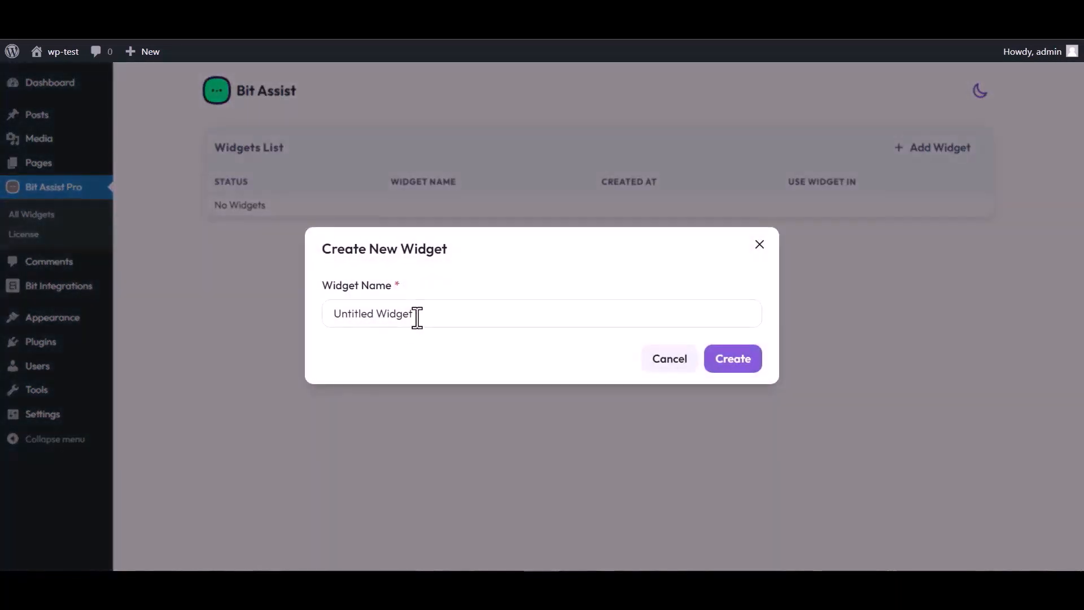
pyautogui.tripleClick(420, 314)
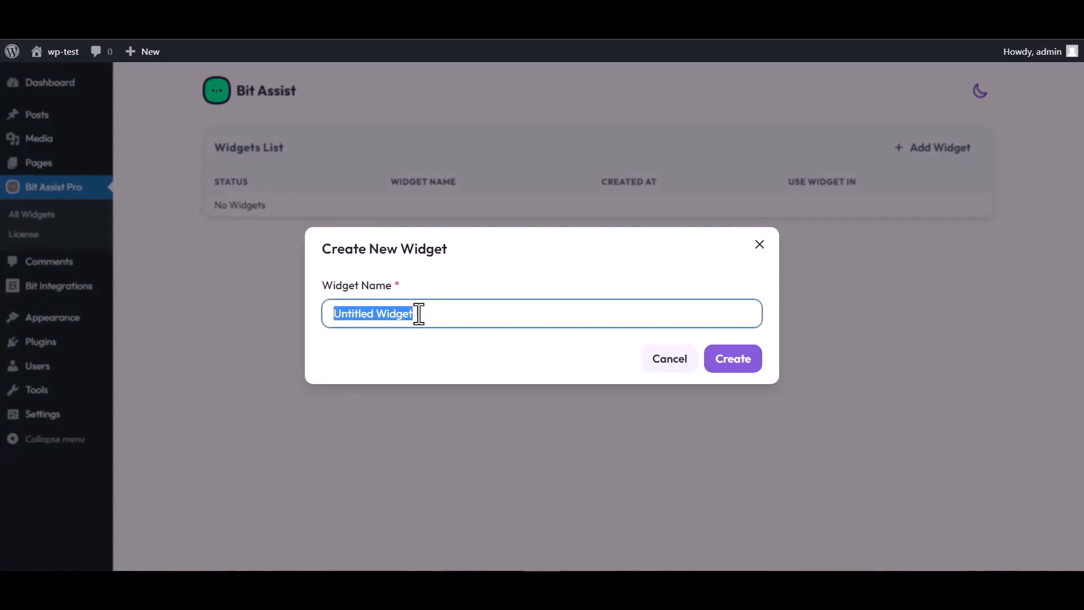
pyautogui.write('Bit ')
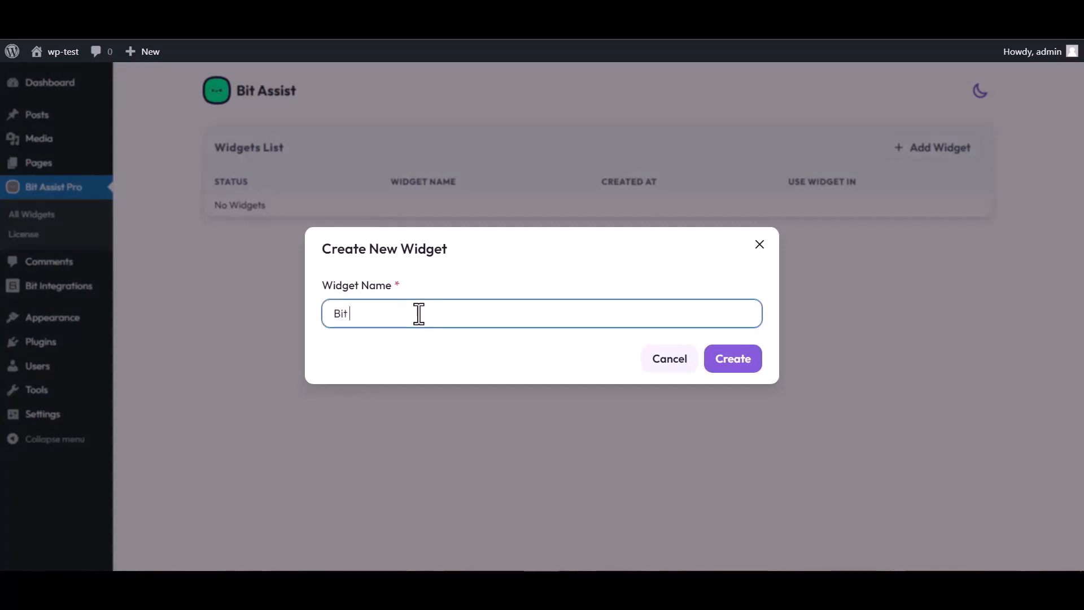
pyautogui.write('Integrations')
pyautogui.click(741, 368)
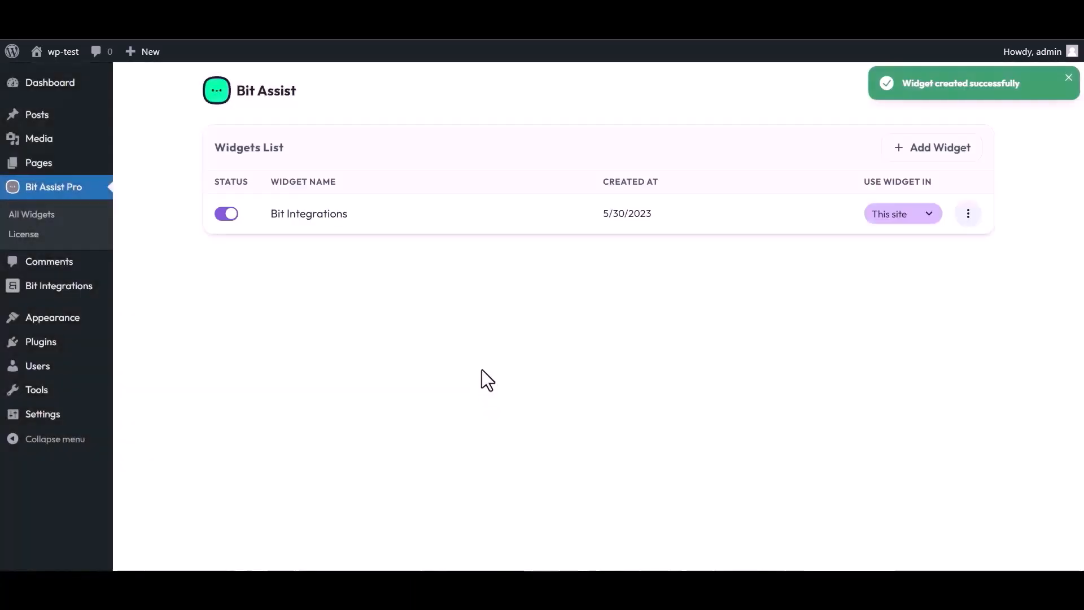
pyautogui.click(967, 213)
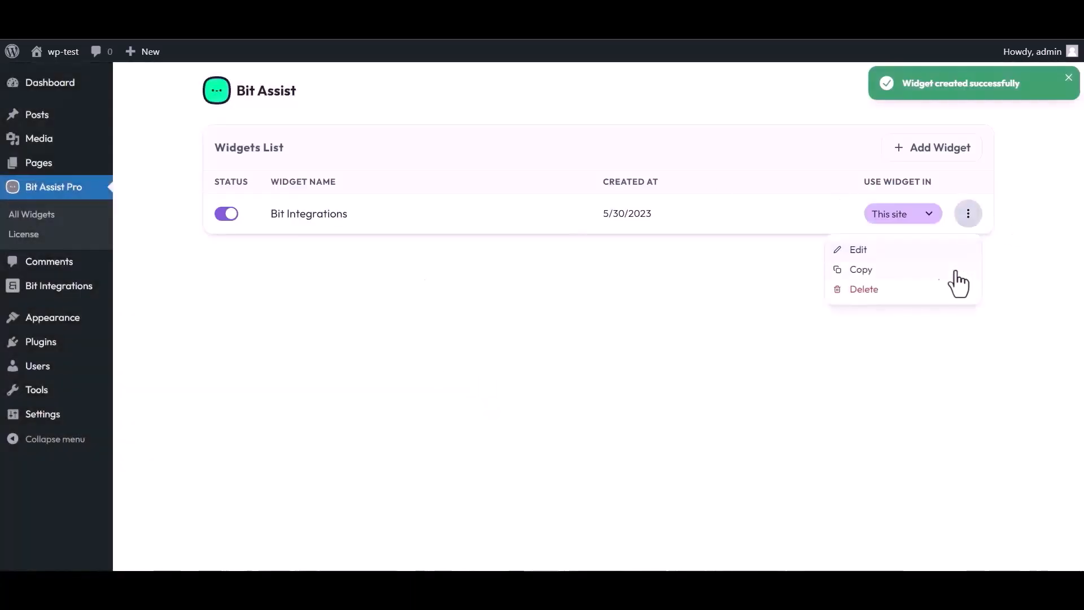
pyautogui.click(857, 250)
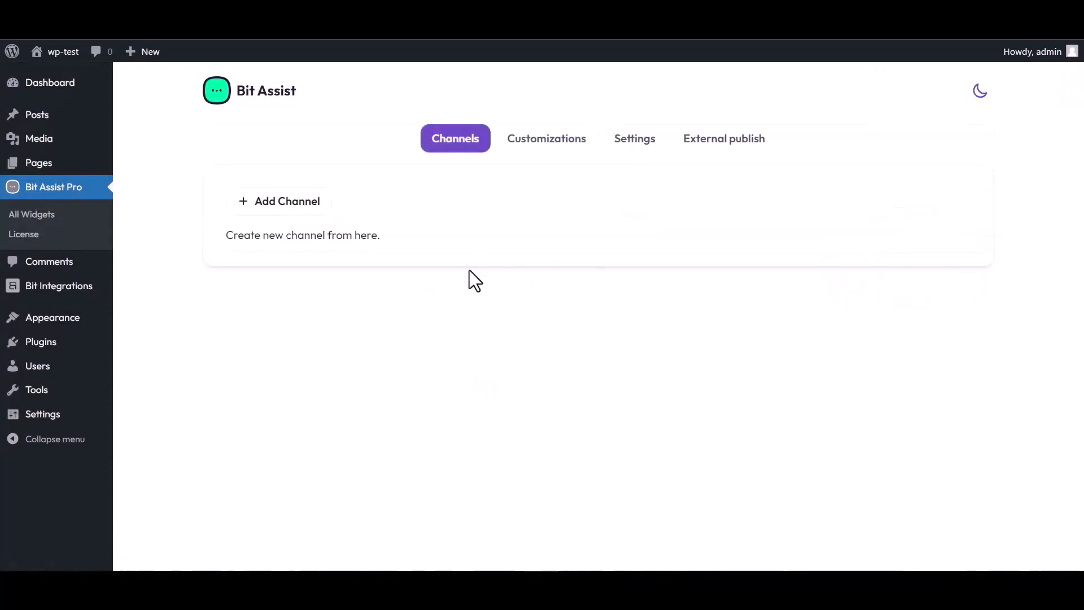
# Step: Add a Custom Form channel and start retitling it 'Bit Integrations'
pyautogui.click(294, 207)
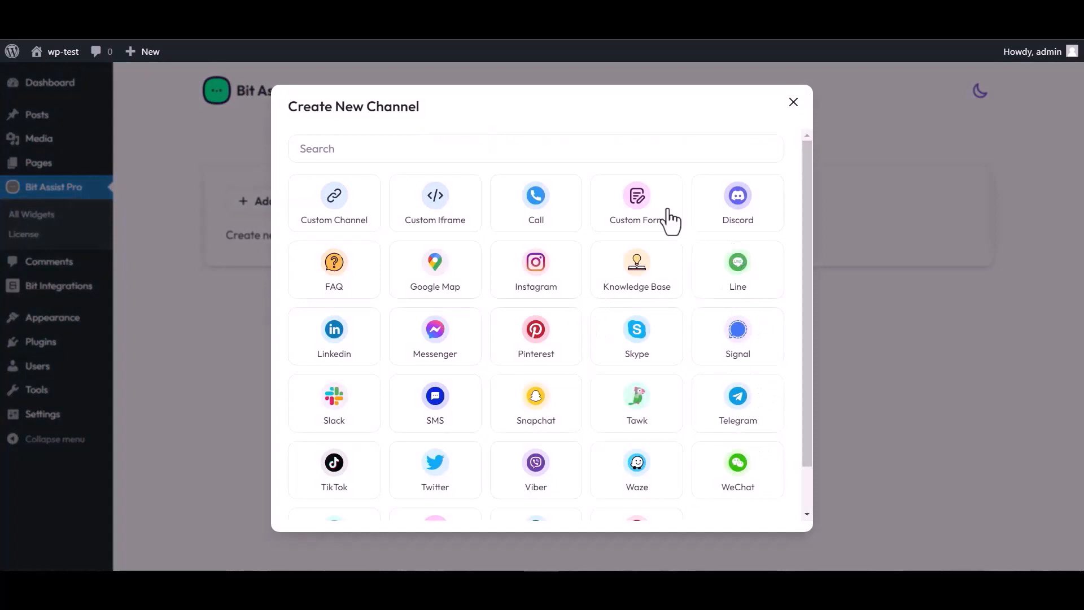
pyautogui.click(638, 218)
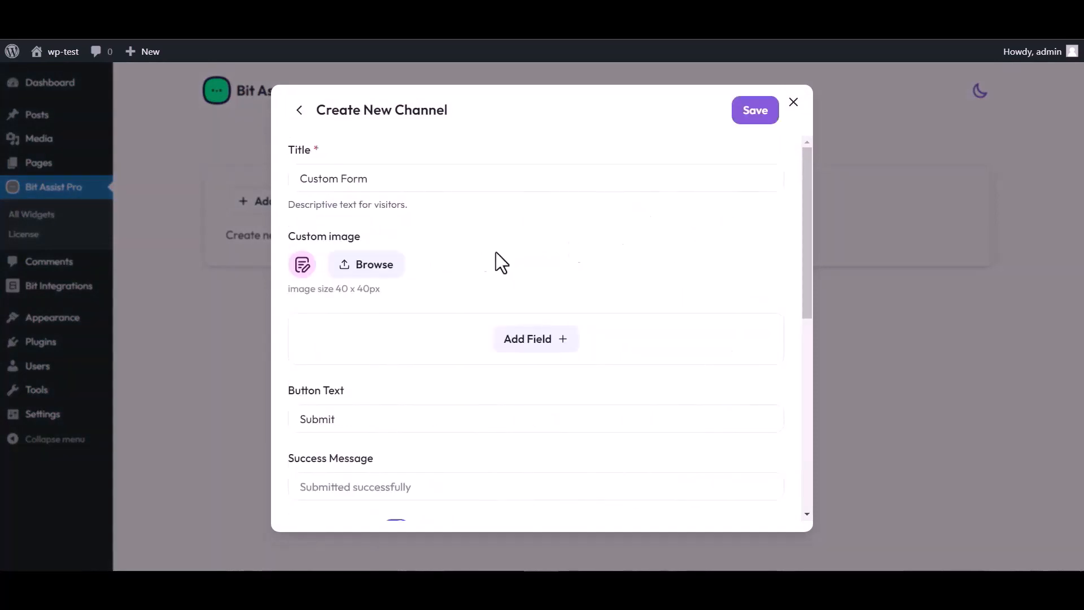
pyautogui.tripleClick(379, 178)
pyautogui.write('Bit')
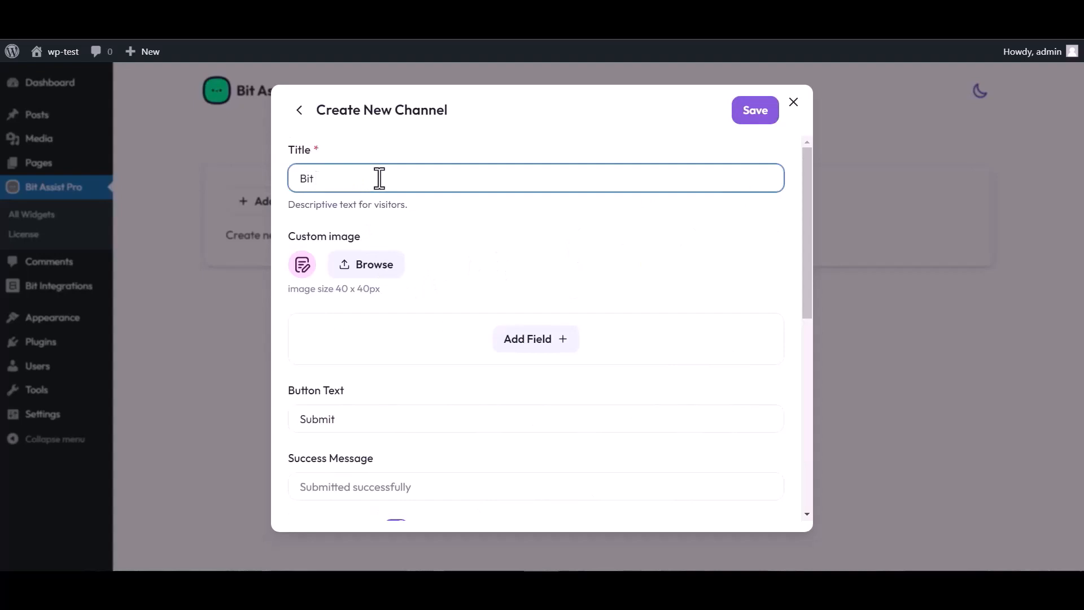
pyautogui.write(' Integrations')
# Step: Add Text, Email and Number fields to the custom form
pyautogui.click(537, 343)
pyautogui.click(467, 379)
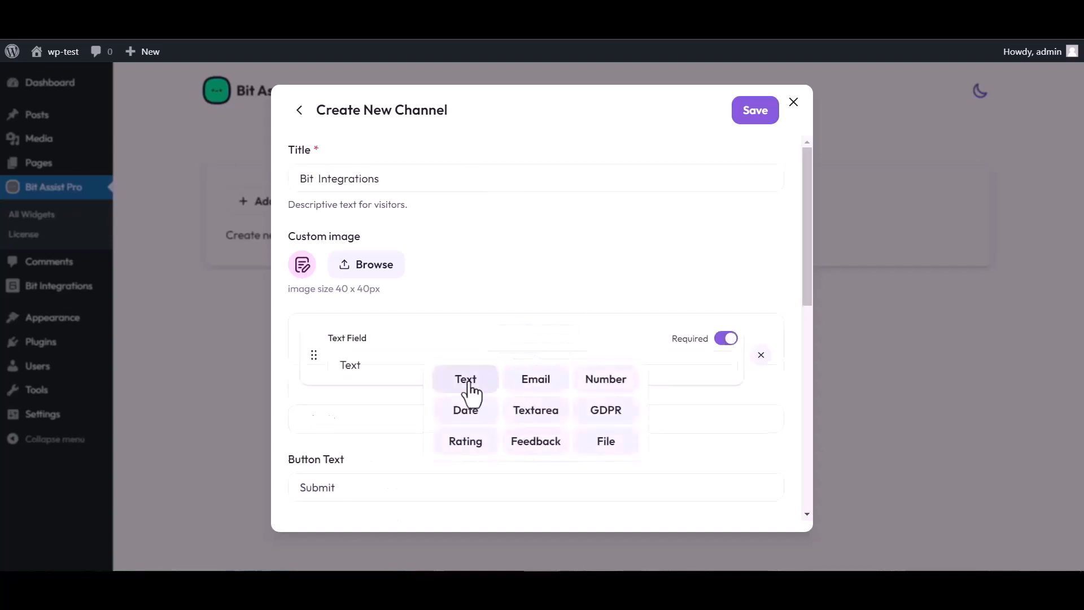
pyautogui.click(536, 409)
pyautogui.click(535, 446)
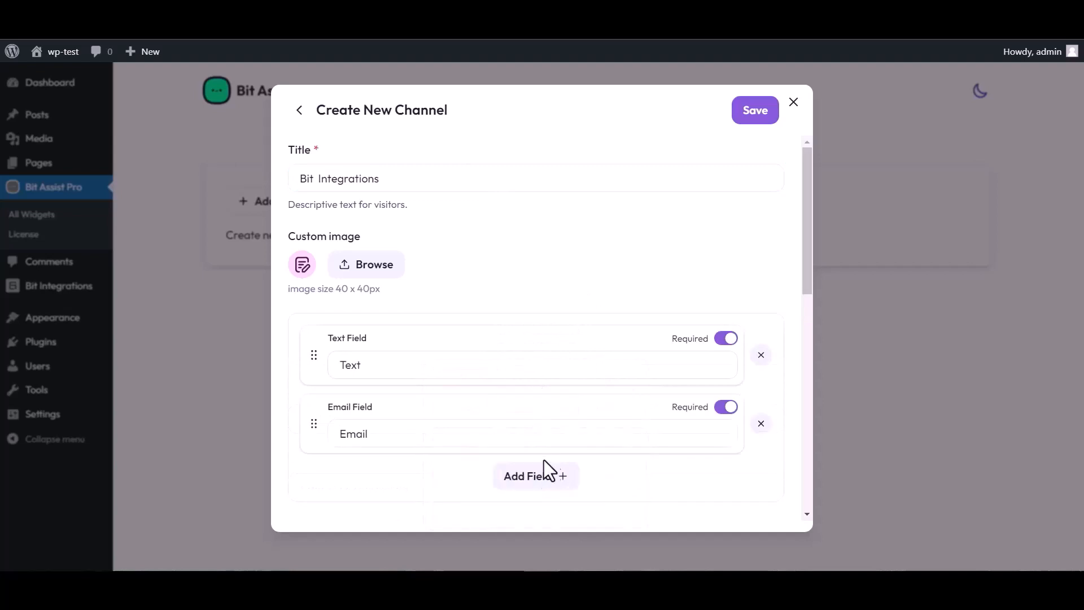
pyautogui.click(564, 477)
pyautogui.click(603, 377)
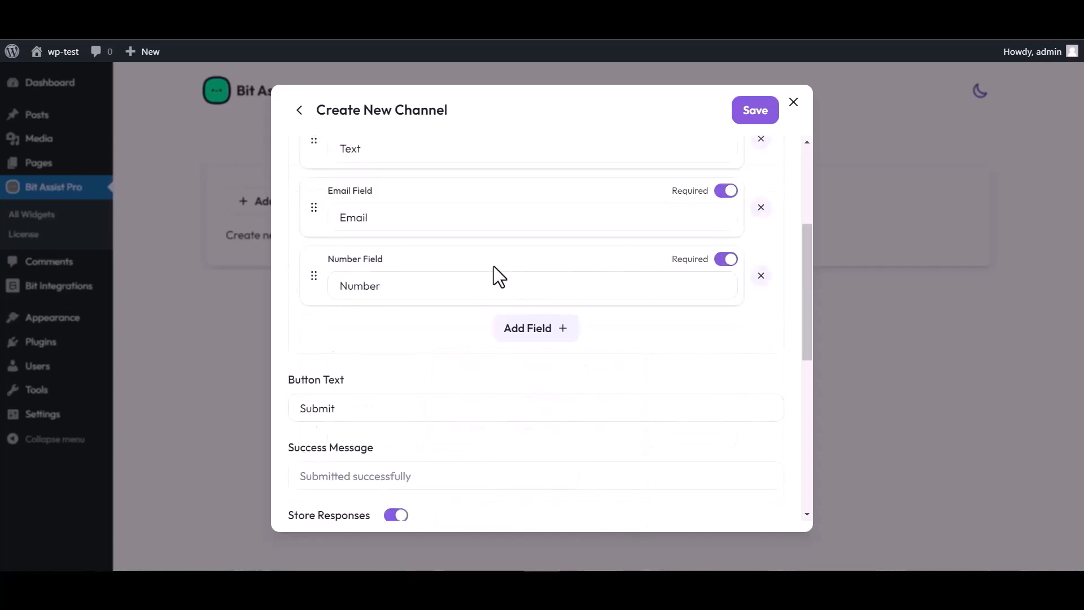
# Step: Rename the Text field's label to 'Name'
pyautogui.scroll(4, 446, 288)
pyautogui.click(374, 360)
pyautogui.doubleClick(371, 361)
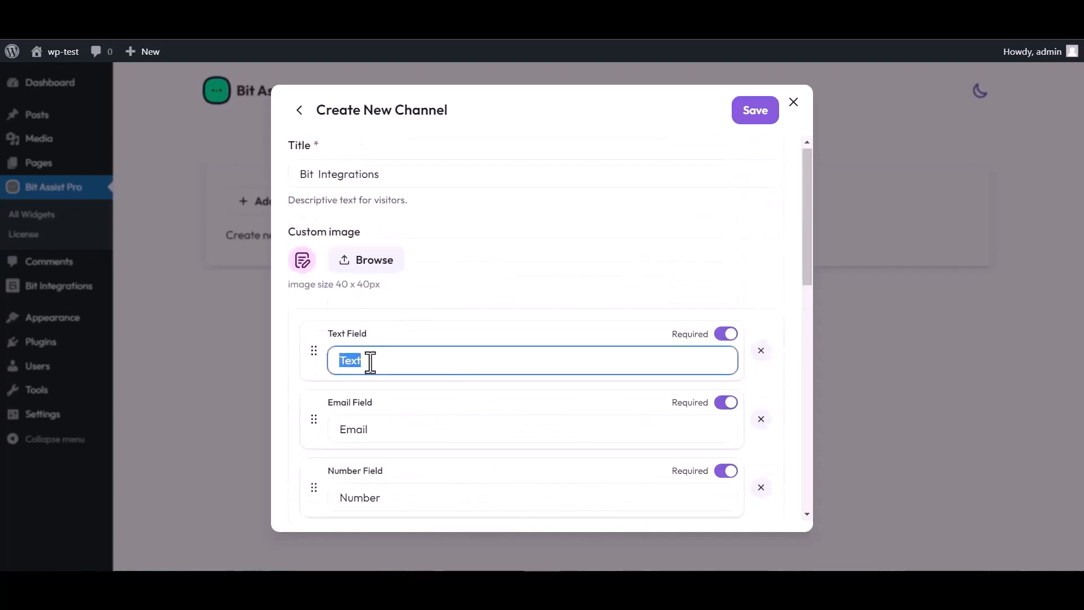
pyautogui.write('Name')
# Step: Paste the copied Bit Integrations URL into Webhook URL and save the channel
pyautogui.scroll(-5, 587, 308)
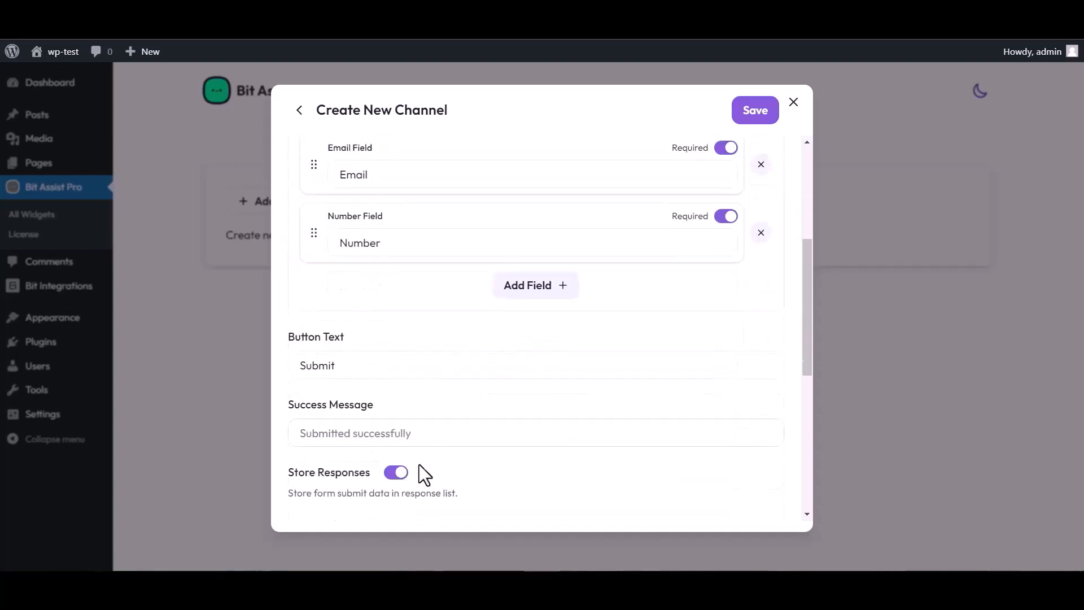
pyautogui.scroll(-3, 425, 474)
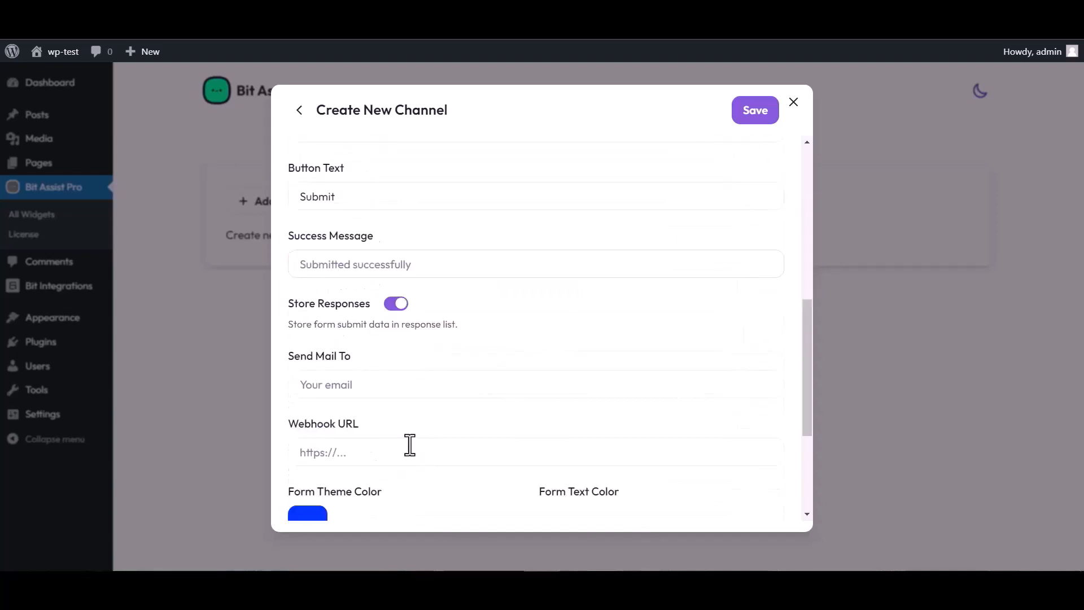
pyautogui.click(342, 453)
pyautogui.hotkey('ctrl', 'v')
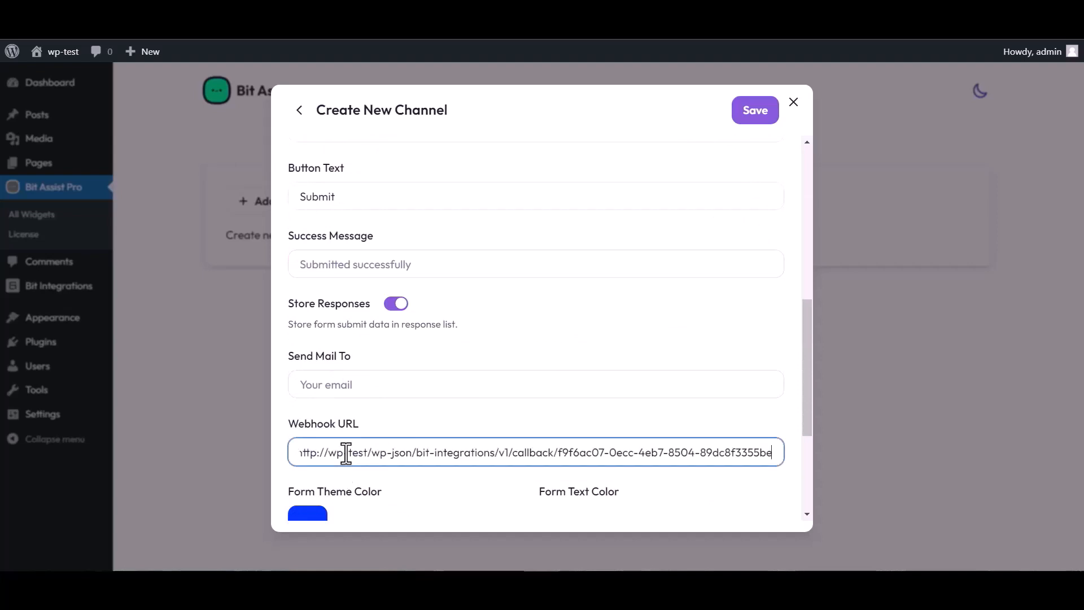
pyautogui.click(752, 119)
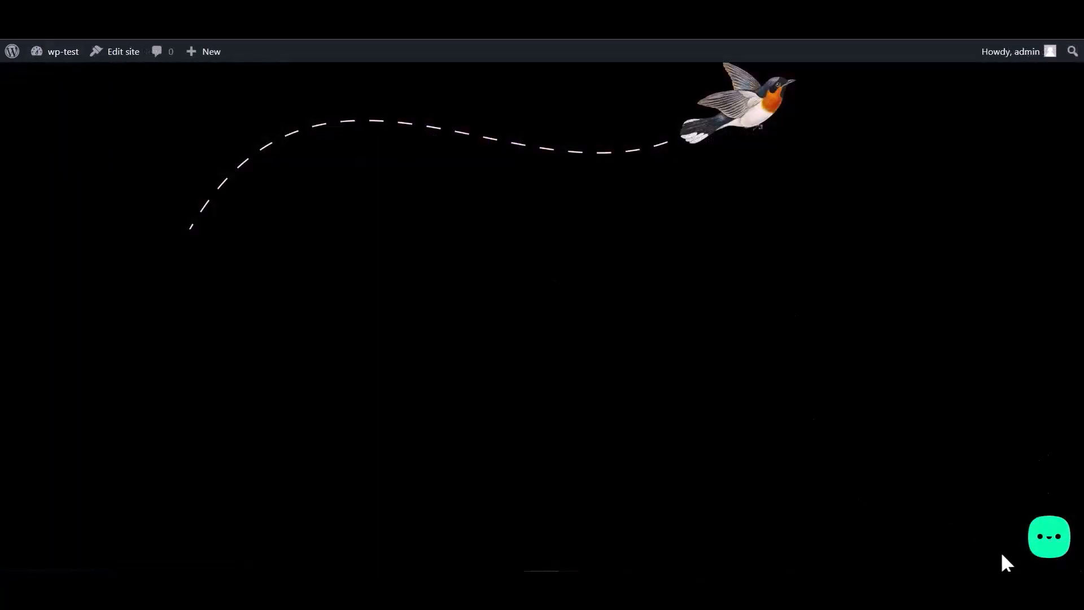
# Step: Open the site widget's Bit Integrations form and go over the Name and Email entries
pyautogui.click(1046, 545)
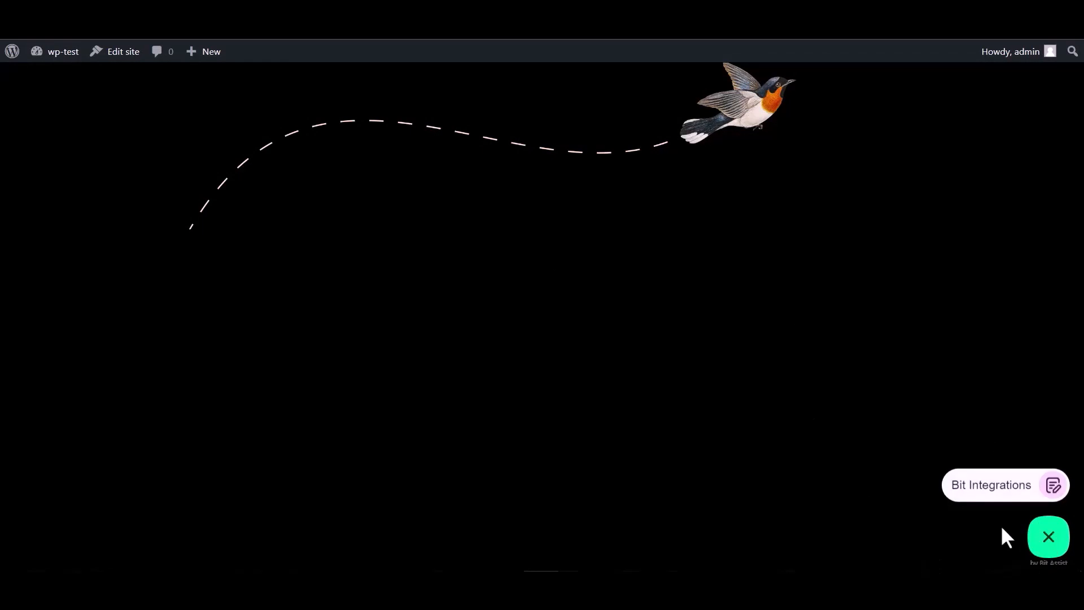
pyautogui.click(981, 492)
pyautogui.click(909, 362)
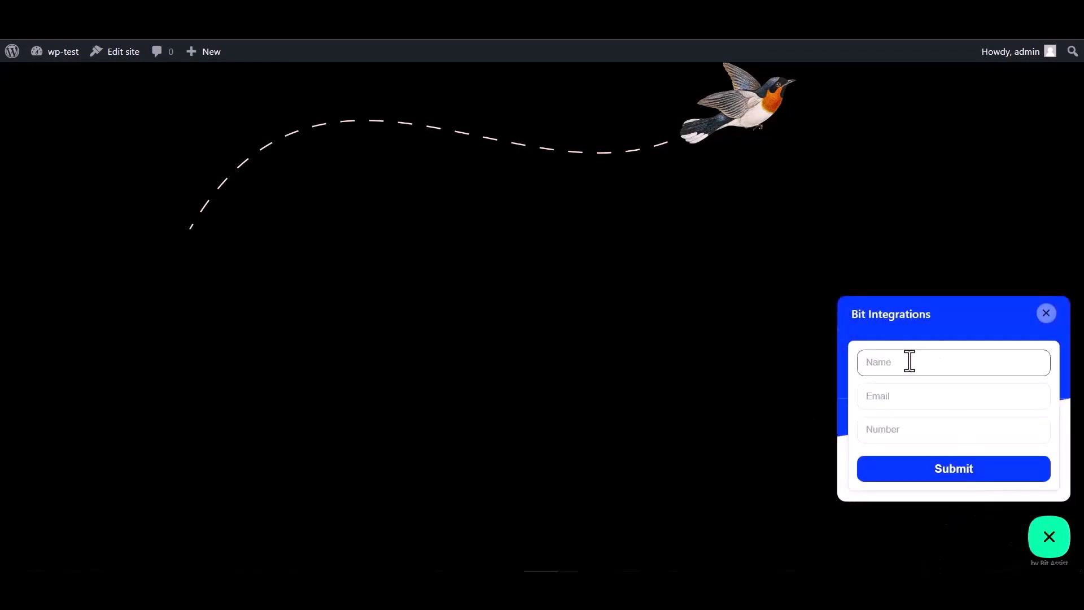
pyautogui.click(902, 433)
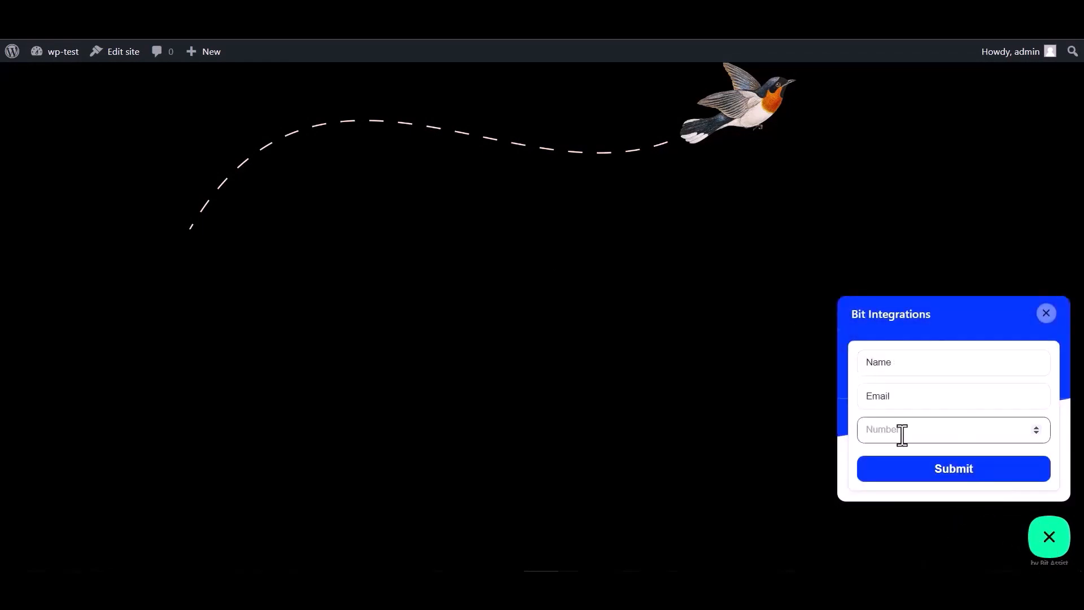
pyautogui.doubleClick(902, 363)
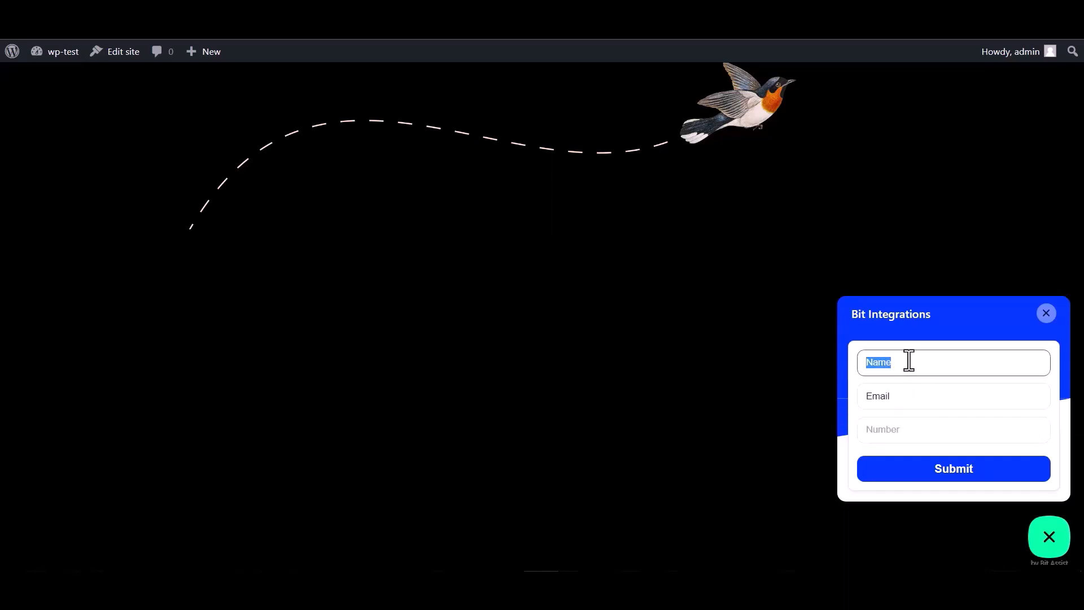
pyautogui.click(902, 398)
pyautogui.doubleClick(886, 398)
pyautogui.click(899, 395)
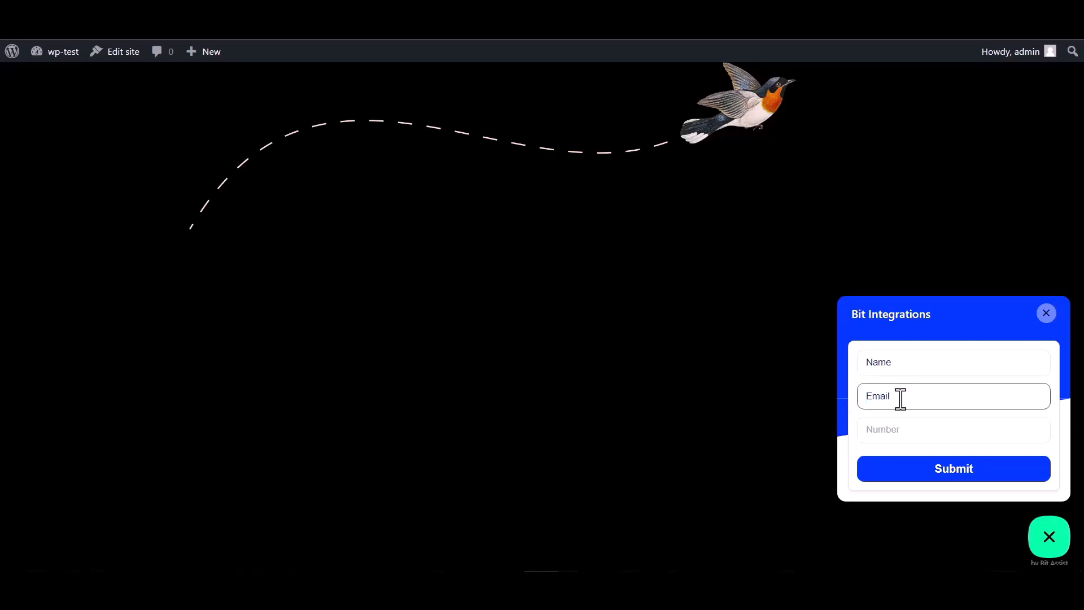
pyautogui.doubleClick(905, 394)
pyautogui.click(906, 395)
# Step: Enter 000000 in the Number field and submit the form
pyautogui.click(882, 429)
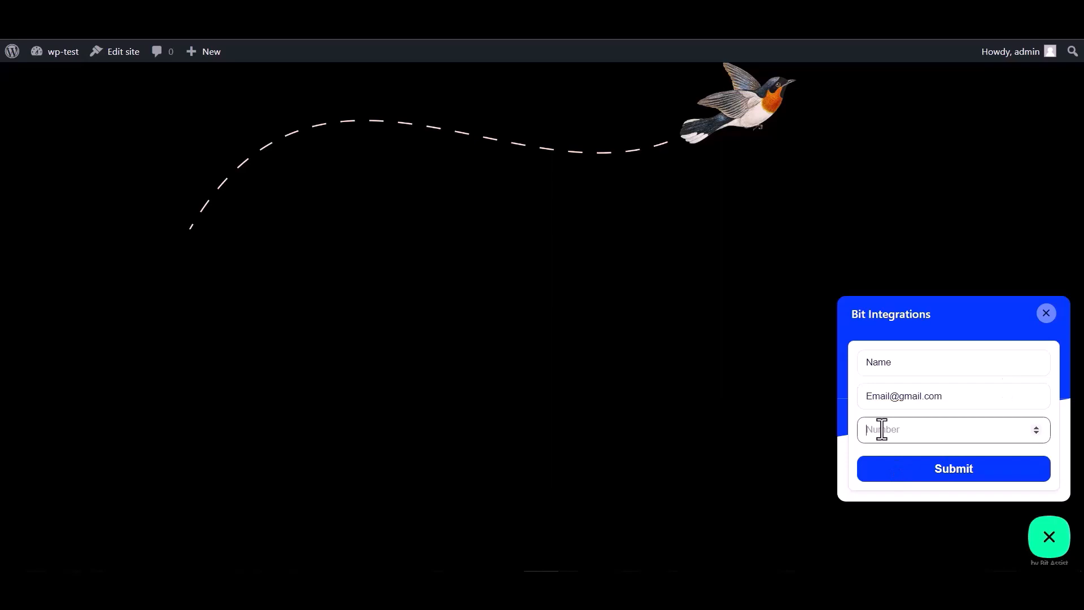
pyautogui.write('000000')
pyautogui.click(944, 476)
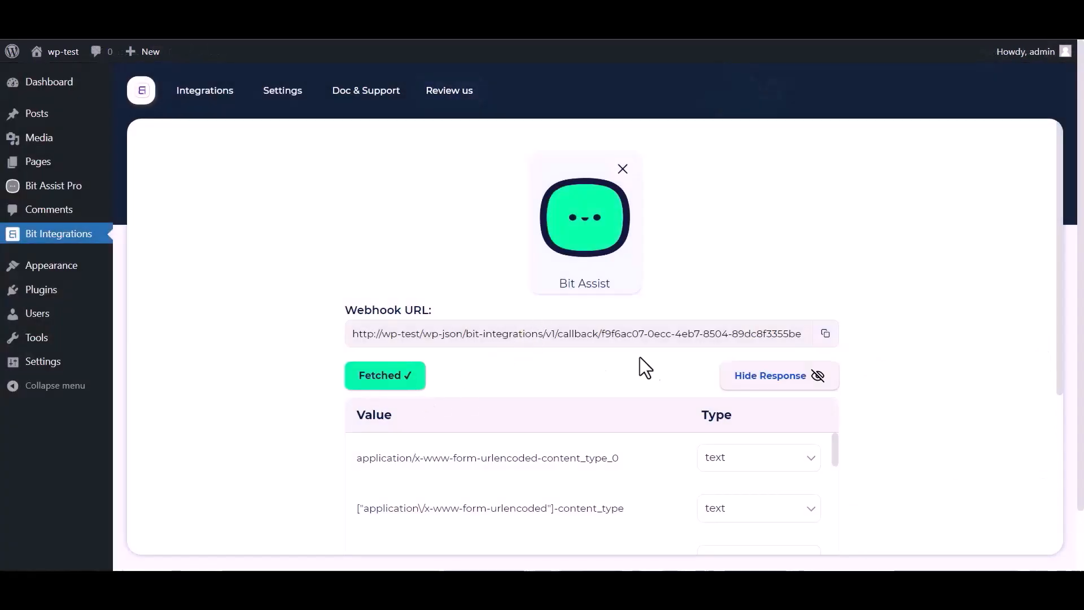
# Step: Scroll past the fetched Name, Email and Number webhook data to the action list
pyautogui.scroll(-1, 739, 346)
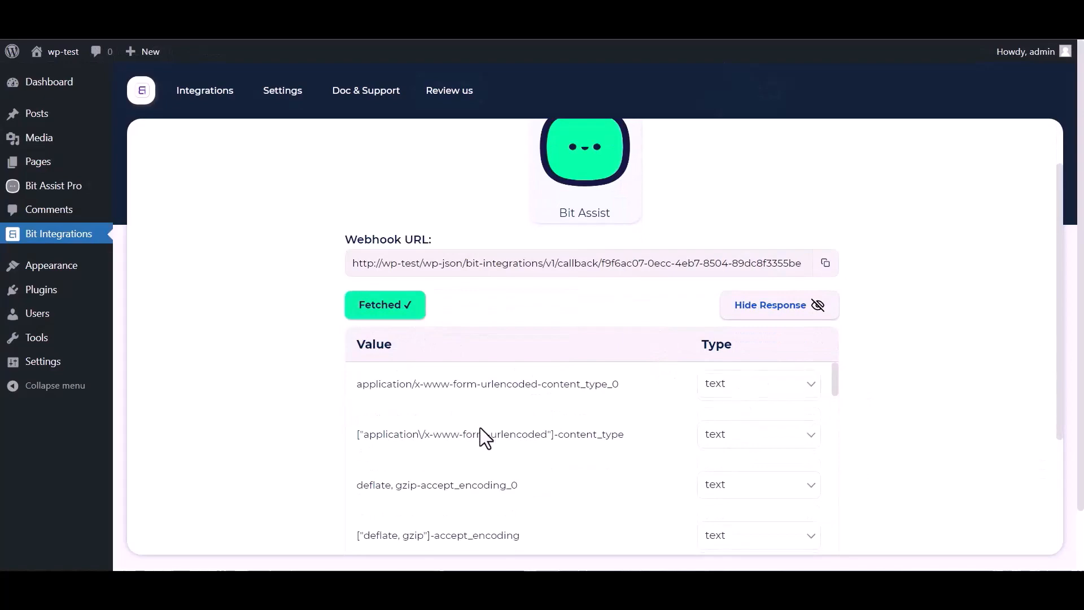
pyautogui.scroll(-2, 479, 428)
pyautogui.scroll(-3, 531, 425)
pyautogui.scroll(-4, 314, 447)
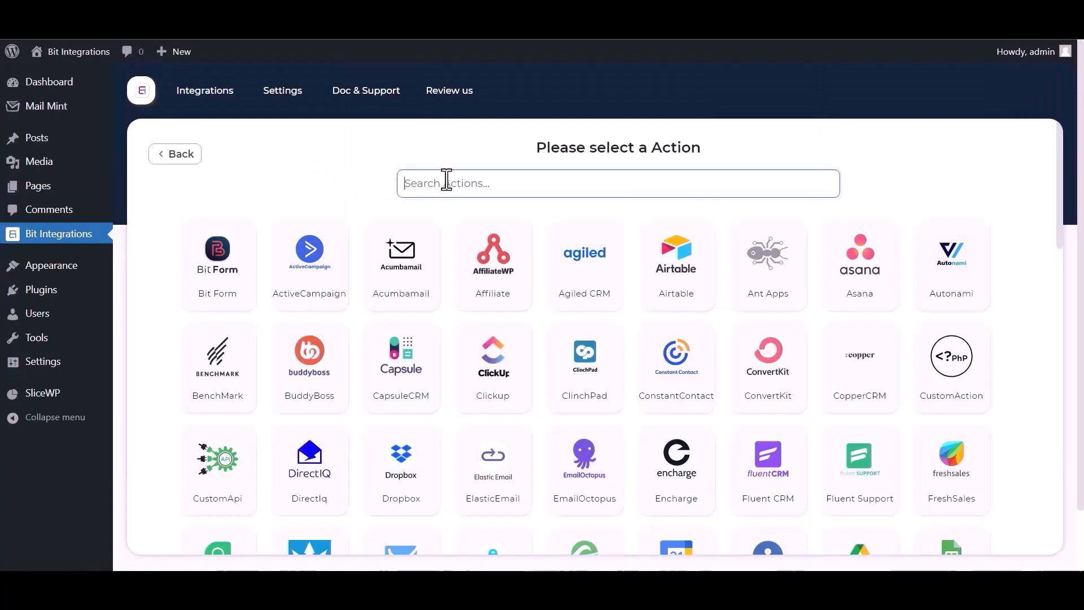
# Step: Find Mail Mint with 'mail m', pick it as the action, connect it and continue
pyautogui.write('ma')
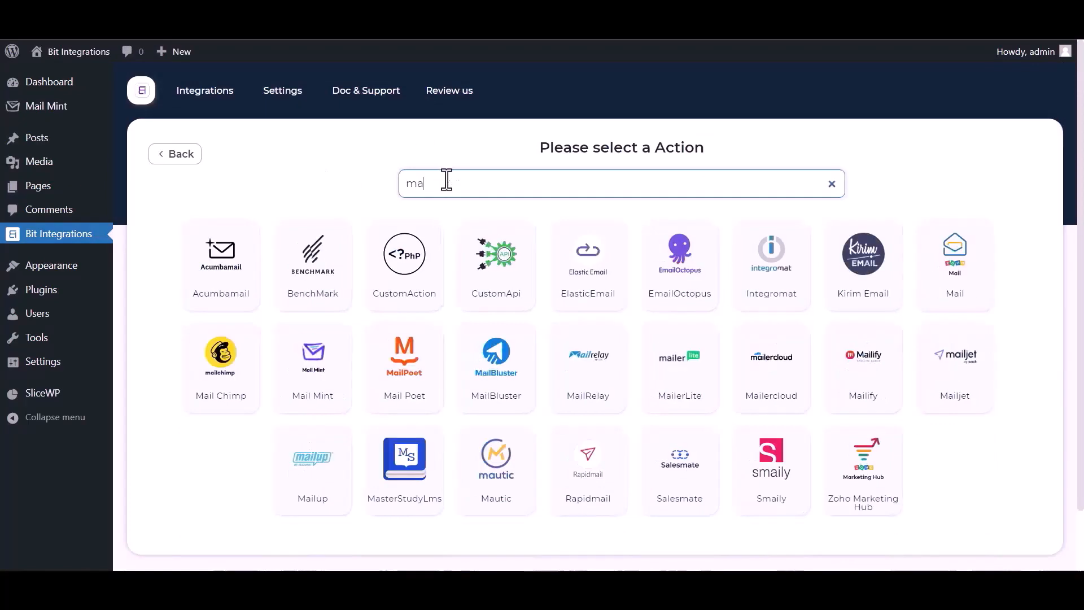
pyautogui.write('il m')
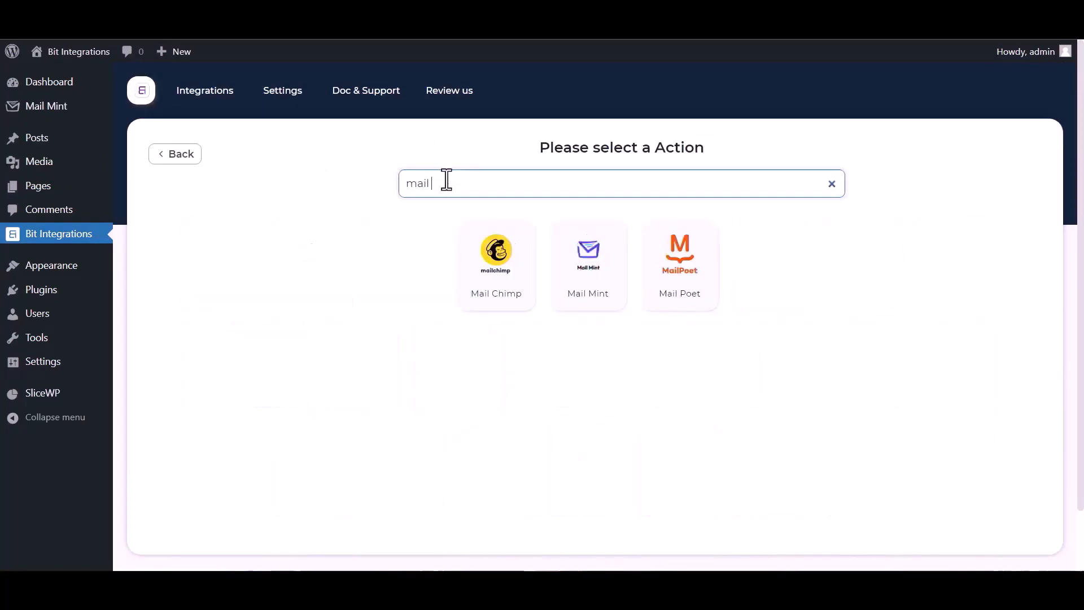
pyautogui.click(597, 281)
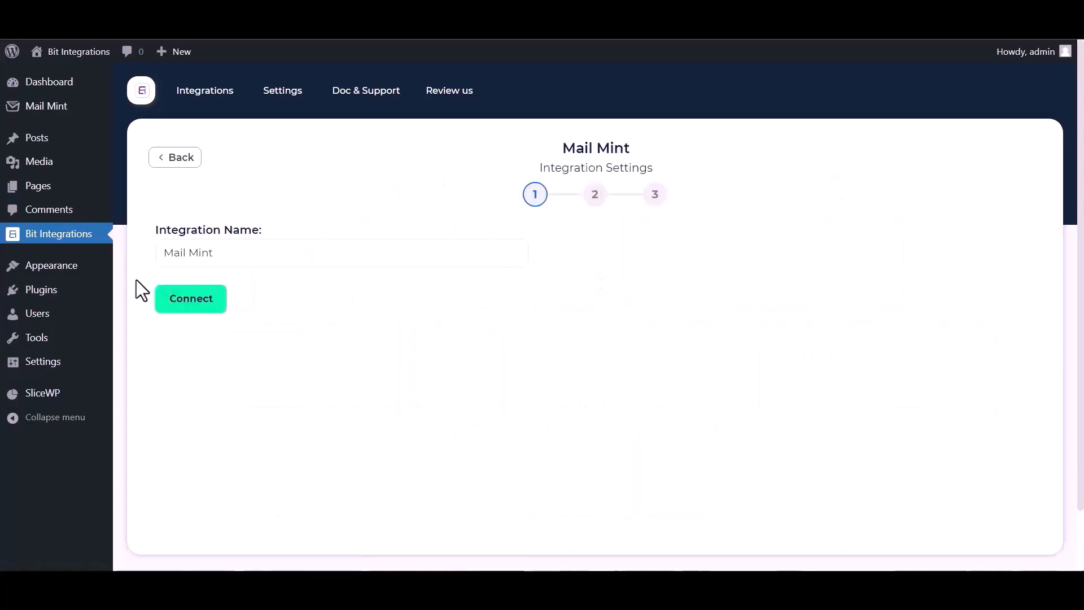
pyautogui.click(203, 308)
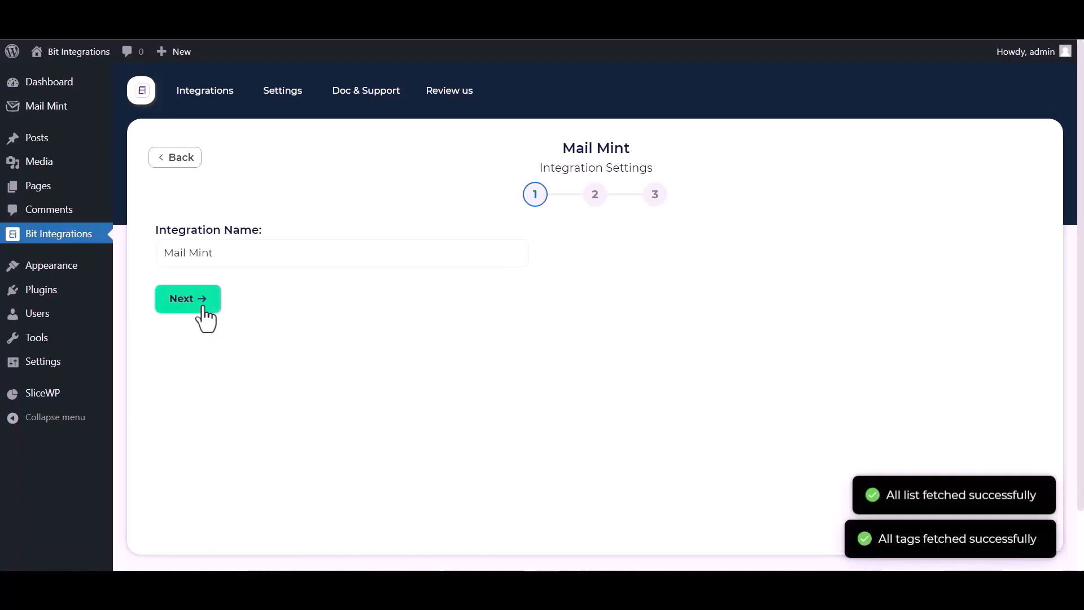
pyautogui.click(203, 308)
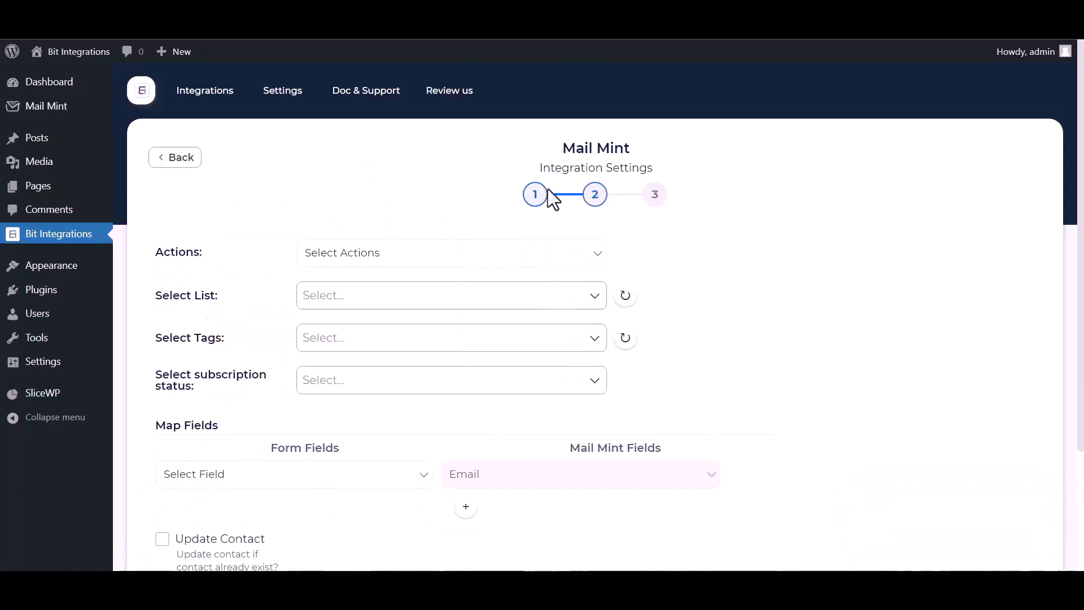
# Step: Set the Mail Mint action to Add contact on the Bit integrations list
pyautogui.click(571, 268)
pyautogui.click(462, 287)
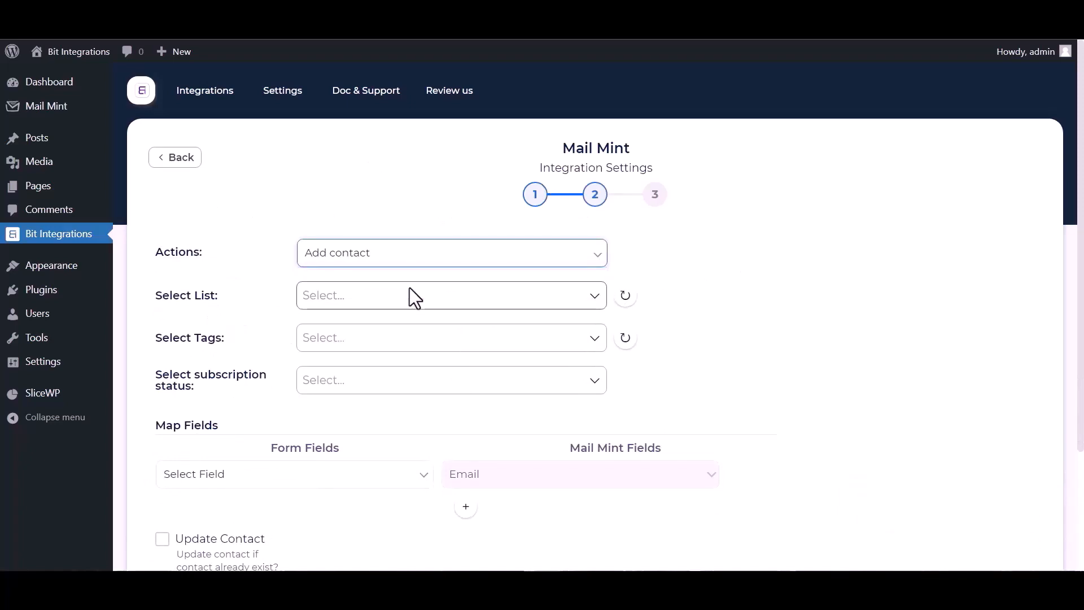
pyautogui.click(545, 303)
pyautogui.click(503, 319)
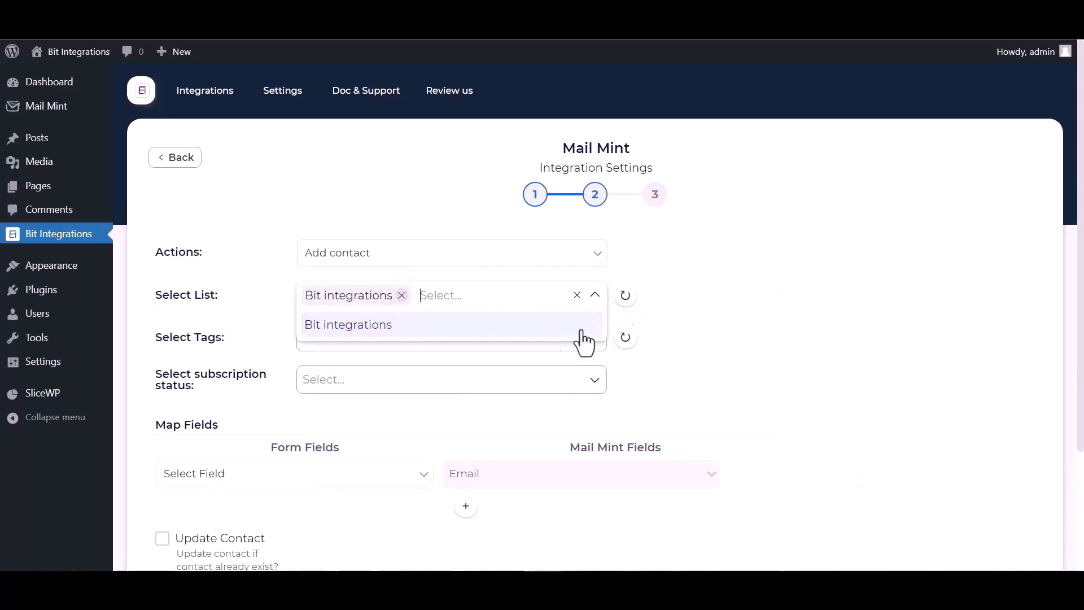
pyautogui.click(838, 316)
# Step: Tag contacts with tag1 and tag2 and set their status to Subscribed
pyautogui.click(349, 345)
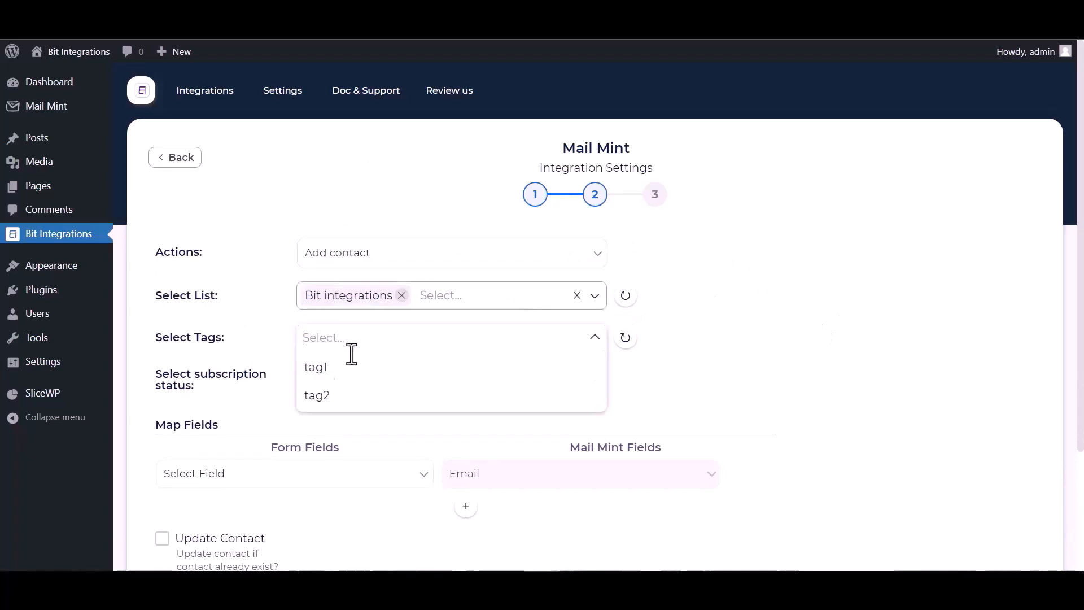
pyautogui.click(331, 374)
pyautogui.click(325, 397)
pyautogui.click(672, 400)
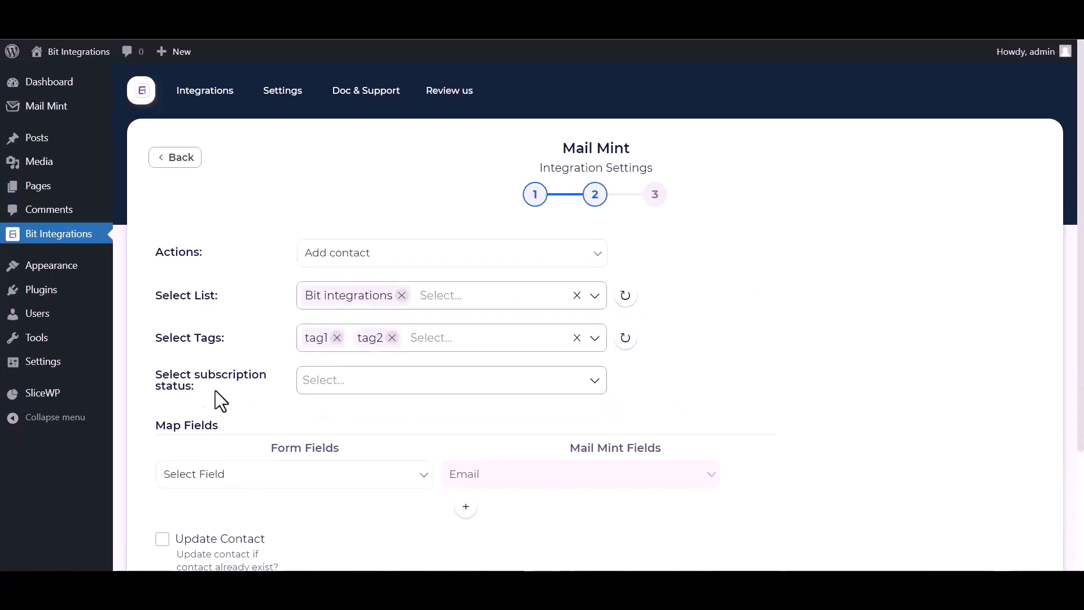
pyautogui.click(325, 381)
pyautogui.click(347, 438)
pyautogui.scroll(-3, 676, 363)
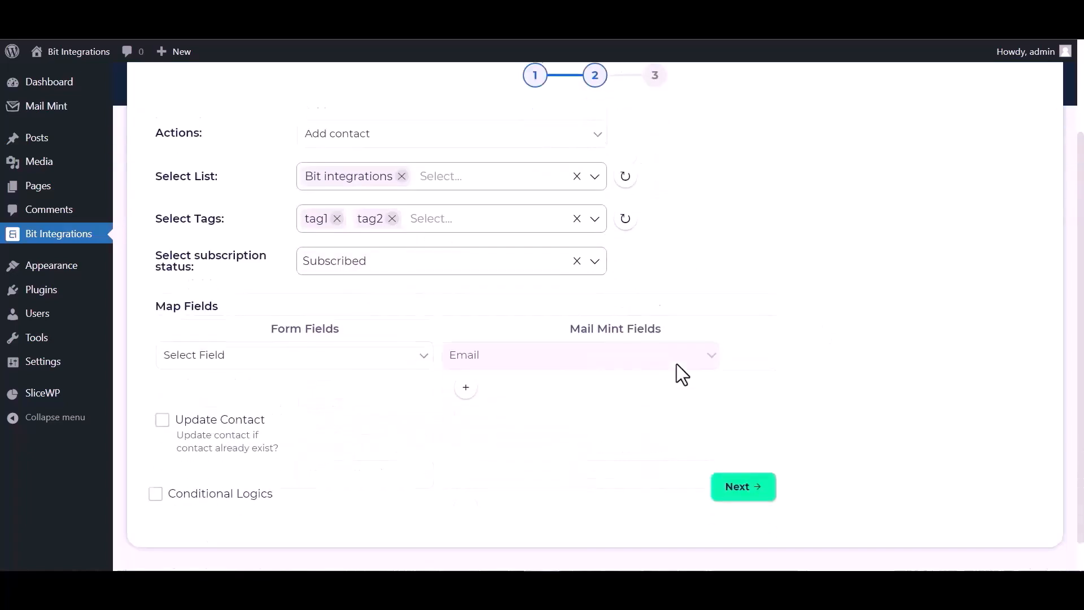
# Step: Map the form's Email to Mail Mint Email and First Name to First Name
pyautogui.click(356, 334)
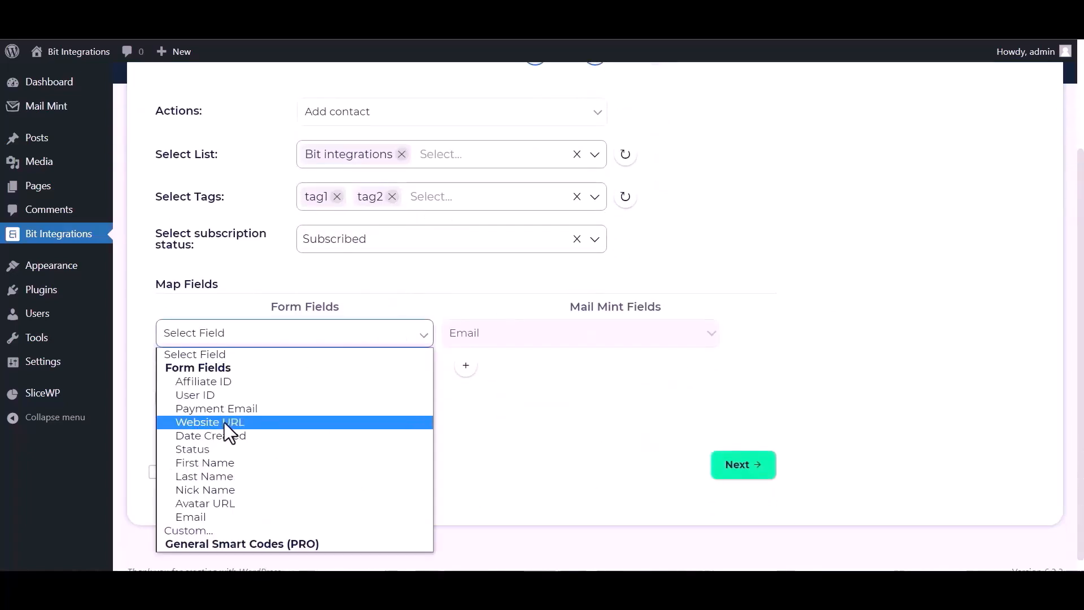
pyautogui.click(202, 515)
pyautogui.click(464, 367)
pyautogui.click(480, 370)
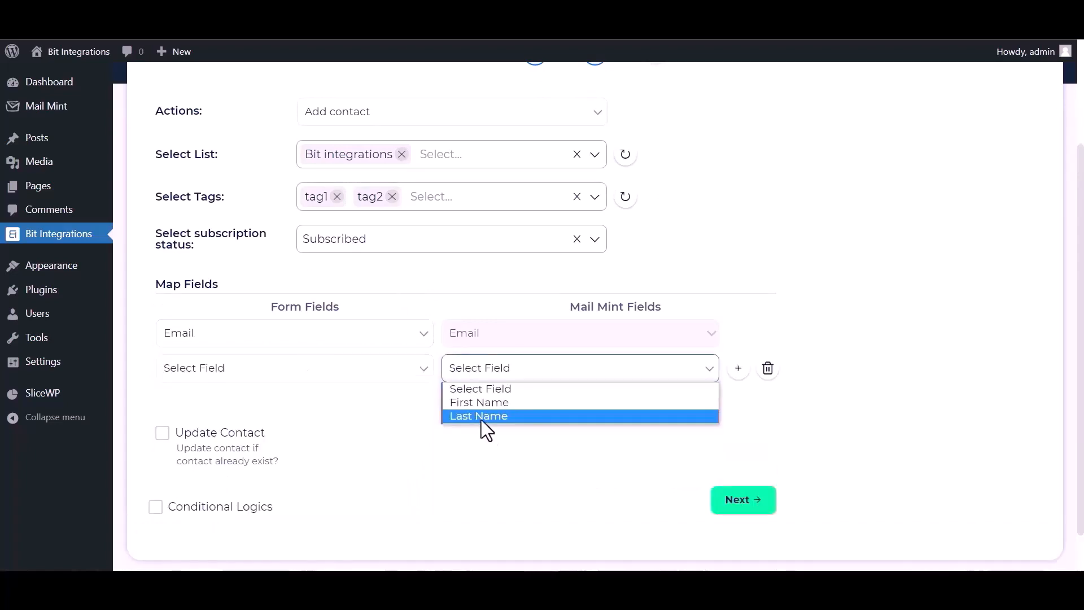
pyautogui.click(483, 401)
pyautogui.click(316, 368)
pyautogui.click(205, 265)
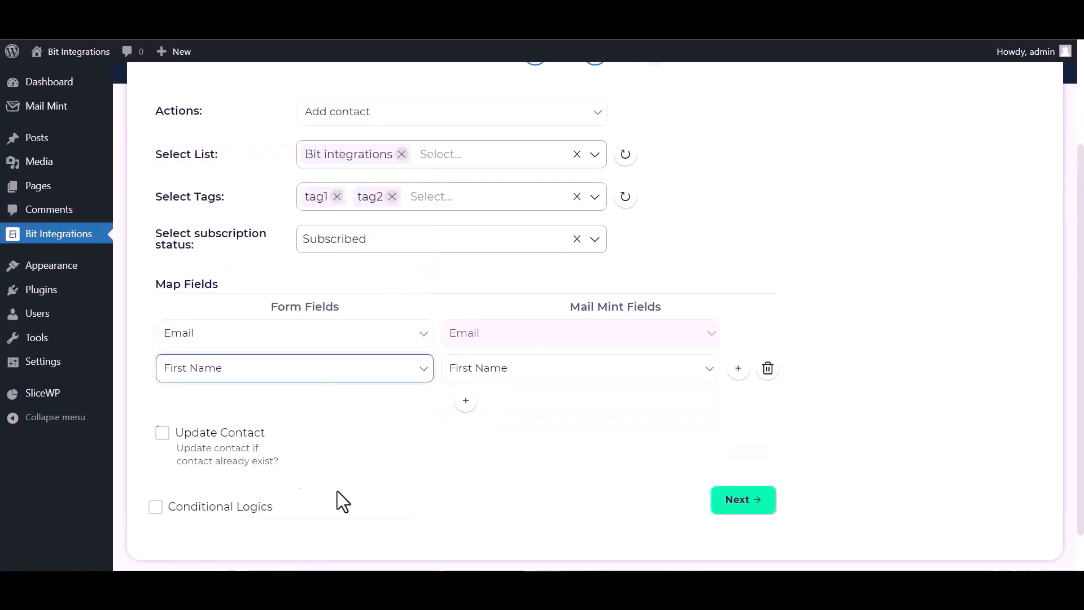
# Step: Leave updating existing contacts and conditional logic off, and finish the integration
pyautogui.scroll(-2, 310, 452)
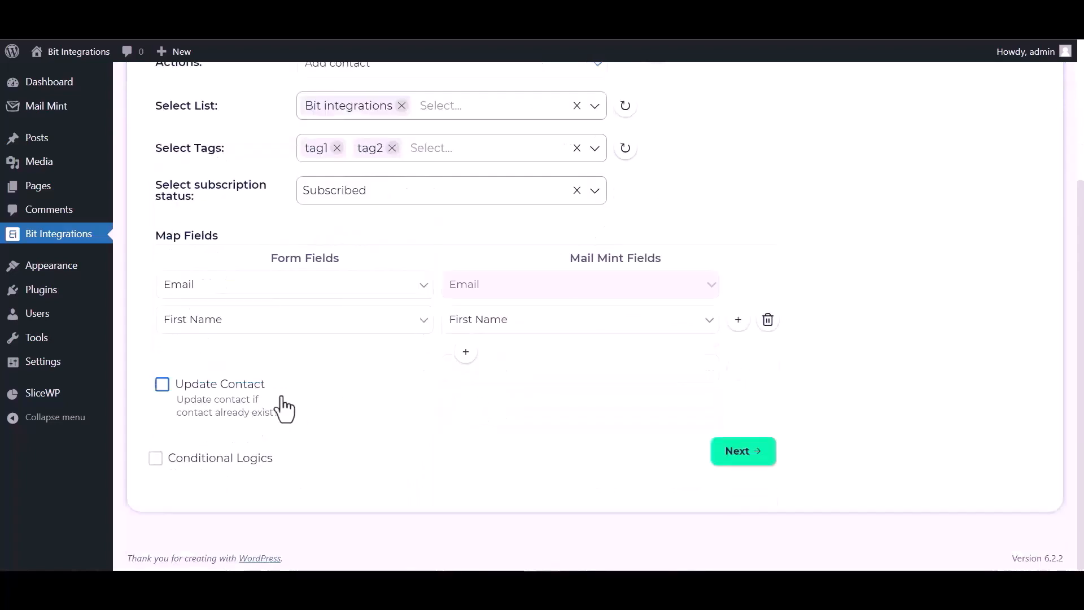
pyautogui.click(163, 389)
pyautogui.click(172, 388)
pyautogui.click(163, 460)
pyautogui.scroll(-2, 327, 454)
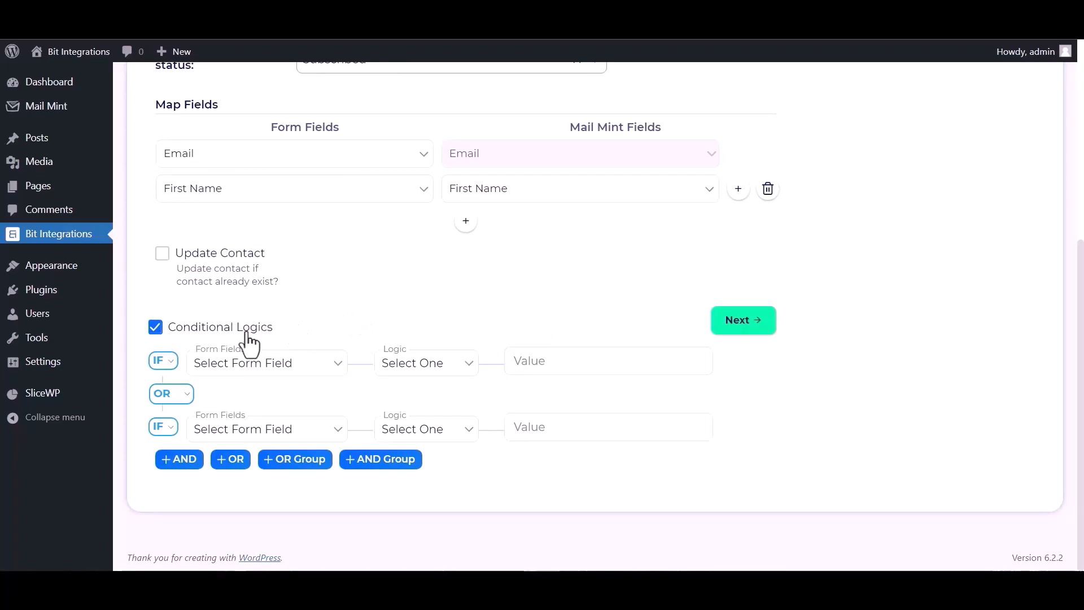
pyautogui.click(156, 327)
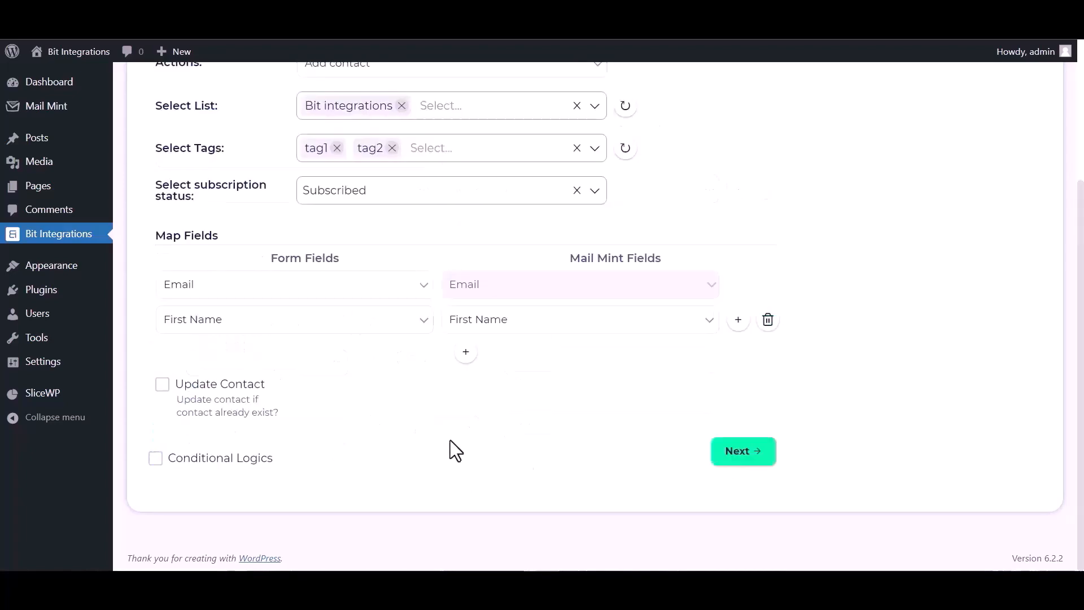
pyautogui.click(746, 446)
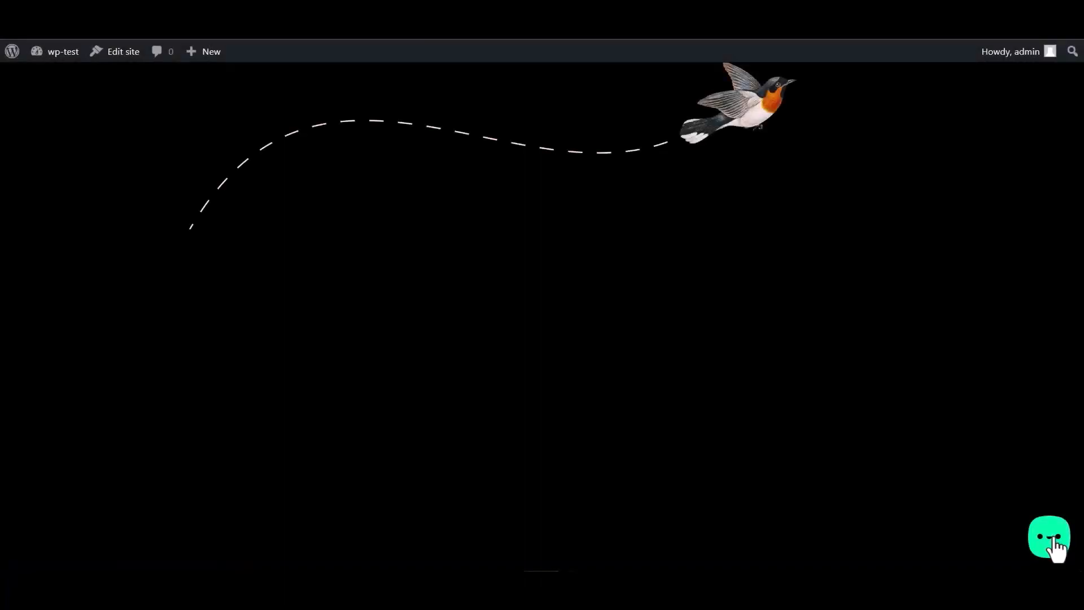
# Step: Submit a widget entry named 'Bit Integrations' with an e-mail and number, then check Mail Mint contacts
pyautogui.click(1055, 551)
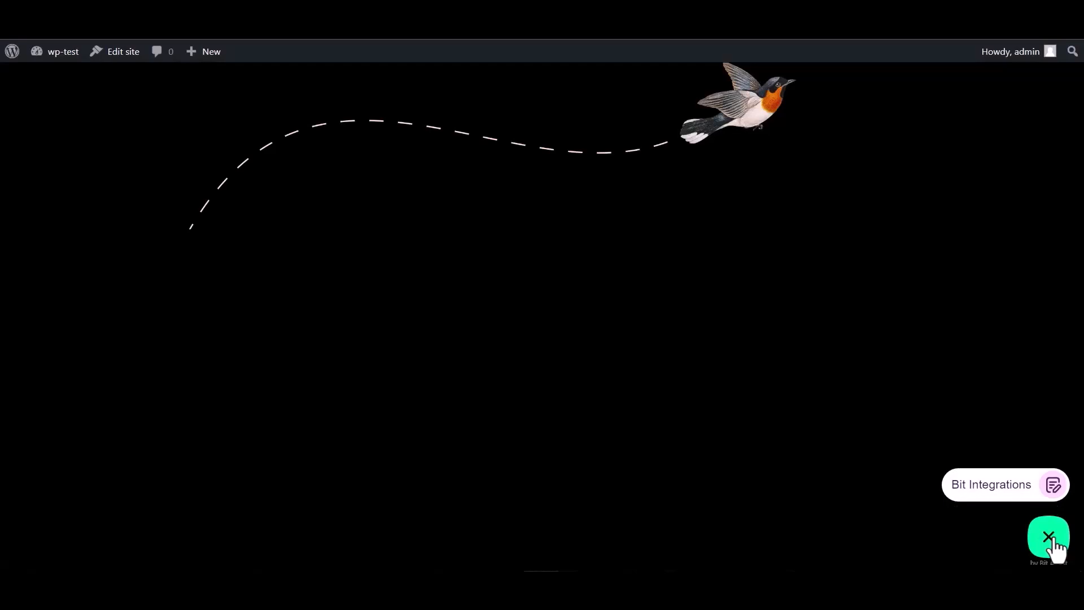
pyautogui.click(981, 486)
pyautogui.click(901, 367)
pyautogui.write('Bit Integrations')
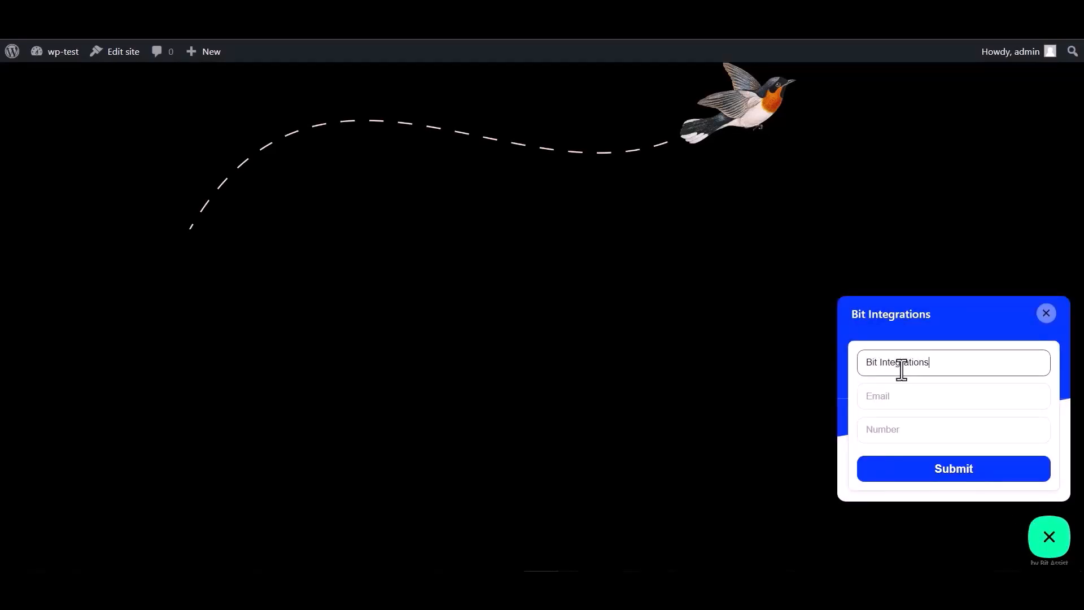
pyautogui.click(911, 395)
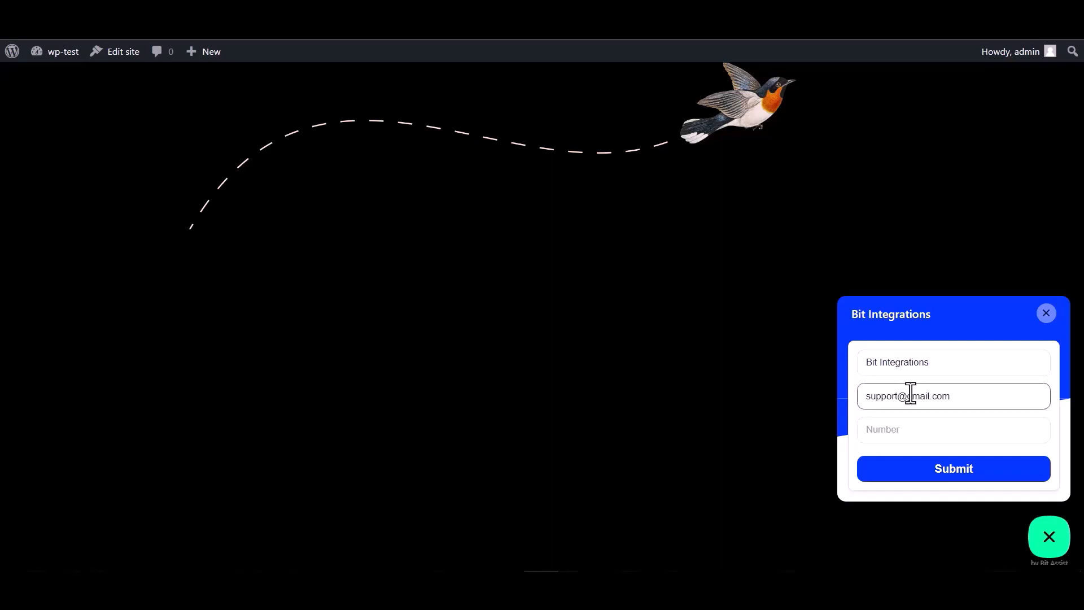
pyautogui.click(894, 425)
pyautogui.write('444555666')
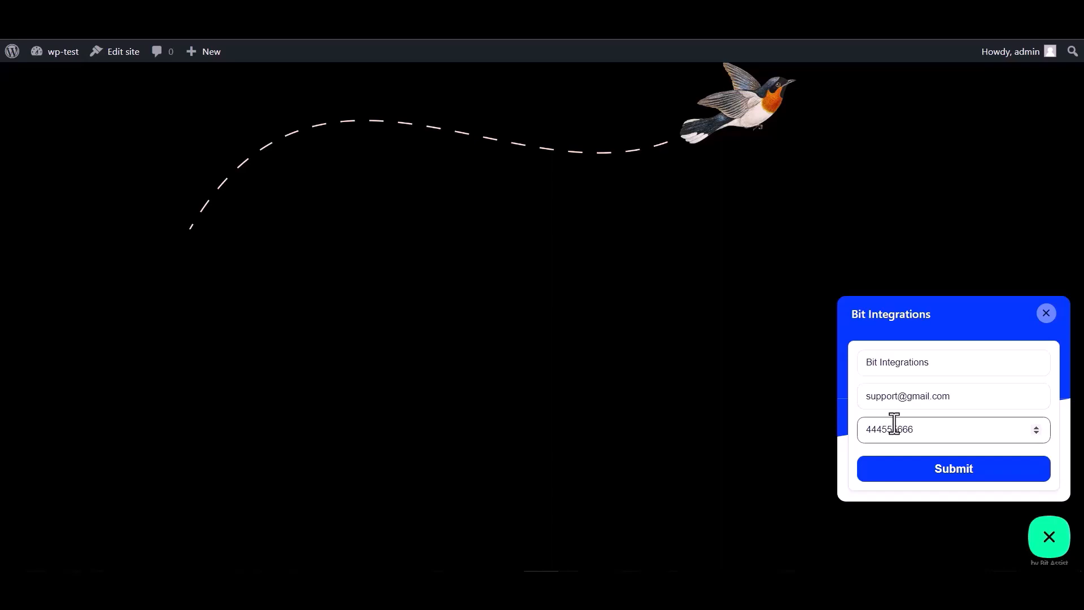
pyautogui.click(955, 470)
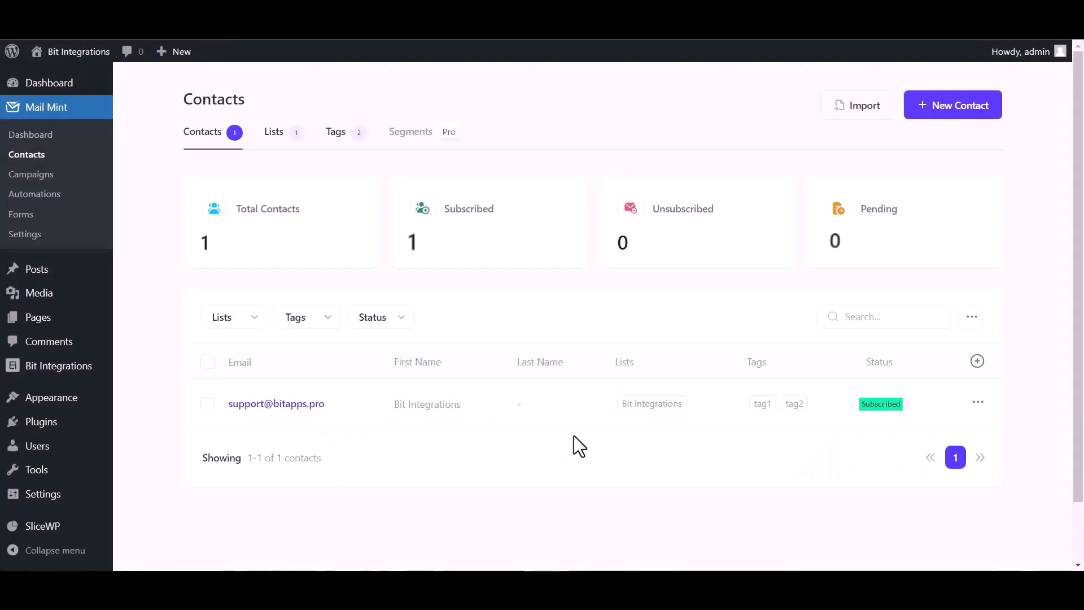
pyautogui.scroll(-1, 648, 476)
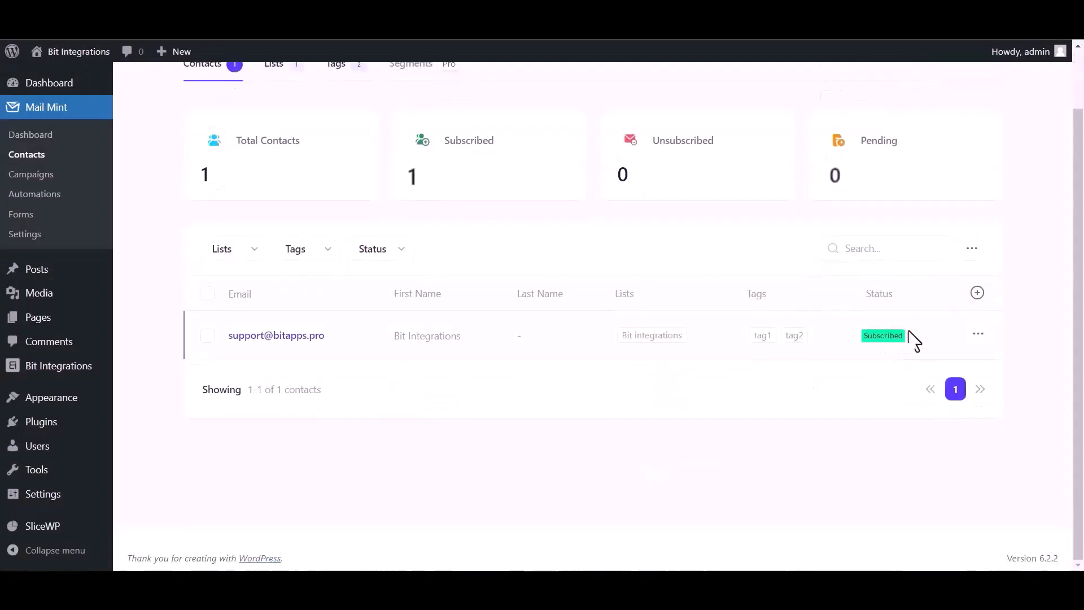